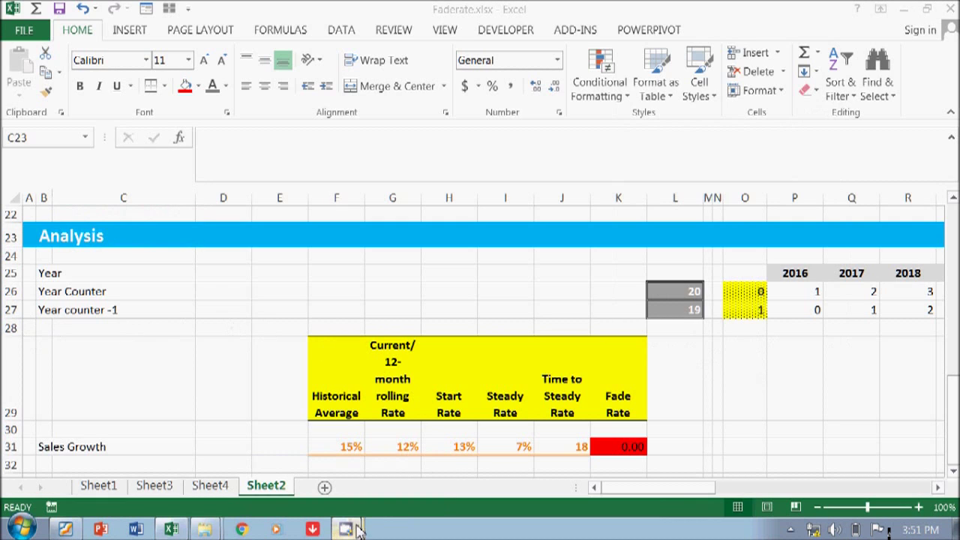
Insert two blank rows at row 28.
mouse_move(345, 530)
left_click(290, 470)
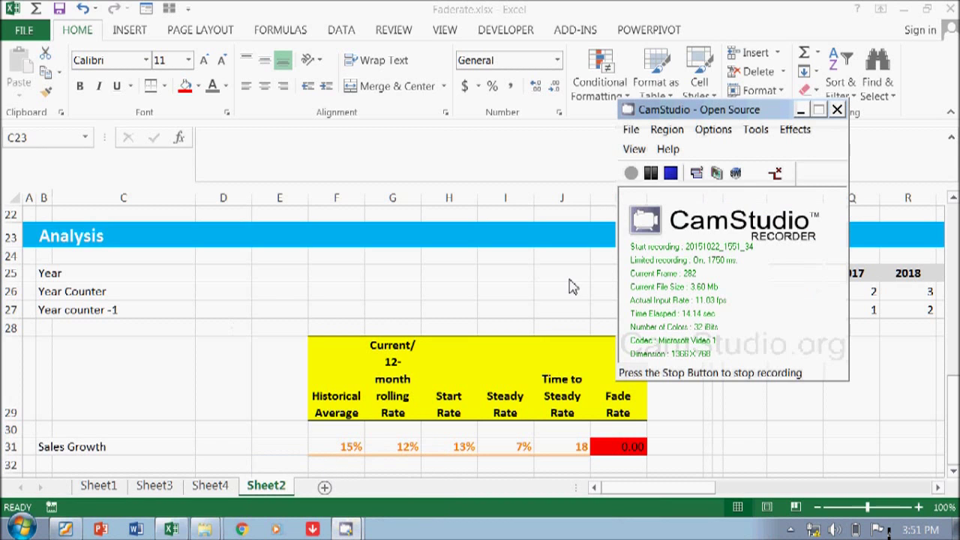
left_click(498, 329)
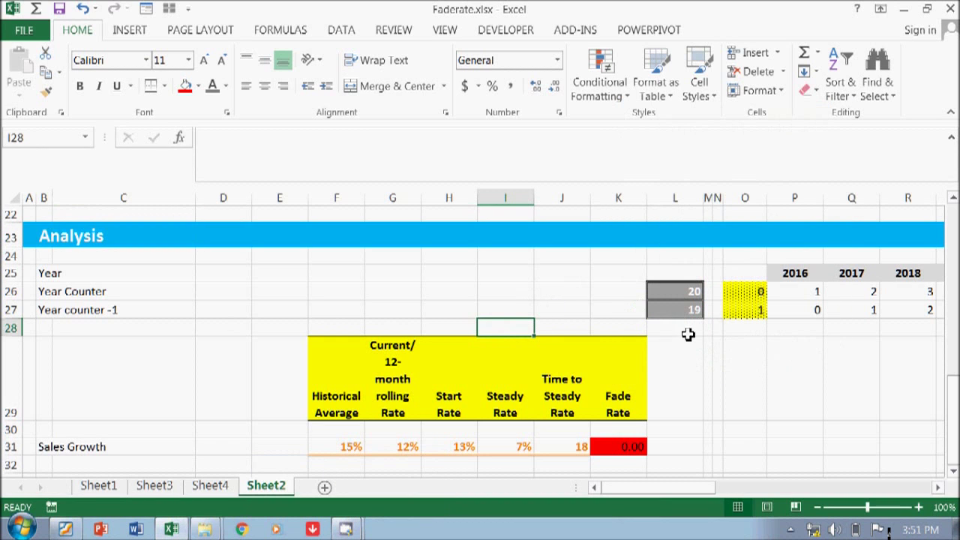
left_click(14, 327)
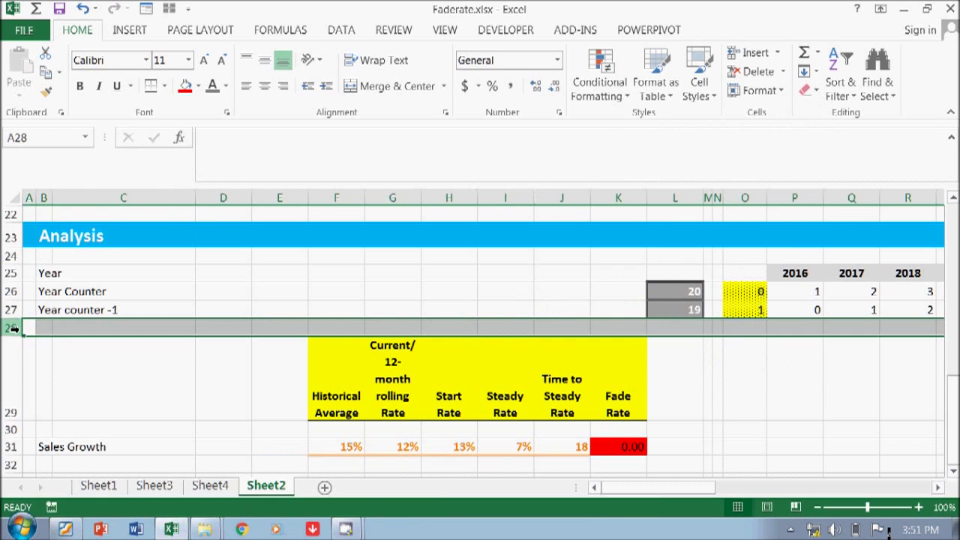
key("ctrl+shift+plus")
key("ctrl+shift+plus")
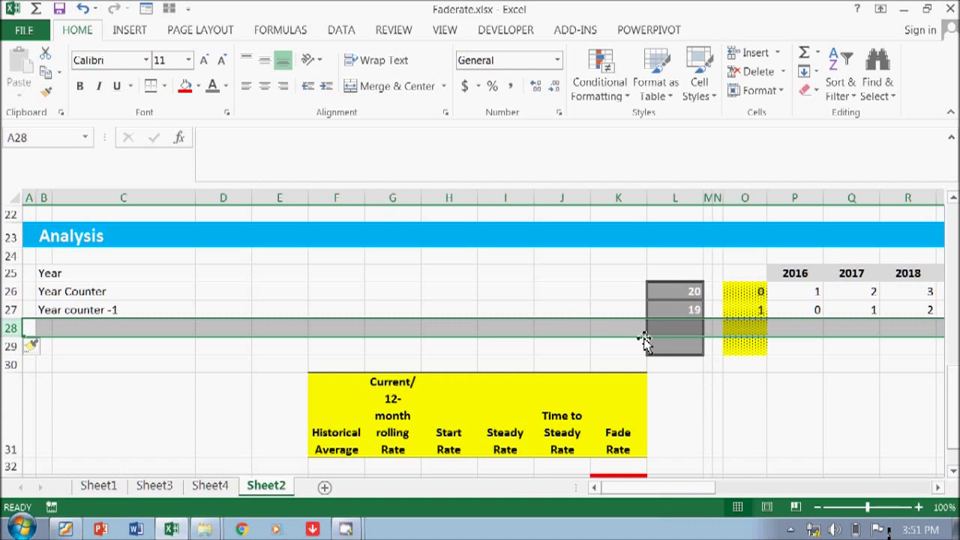
Format-paint K28's plain formatting onto L28:O30 to clear the grey and yellow fills.
left_click(619, 332)
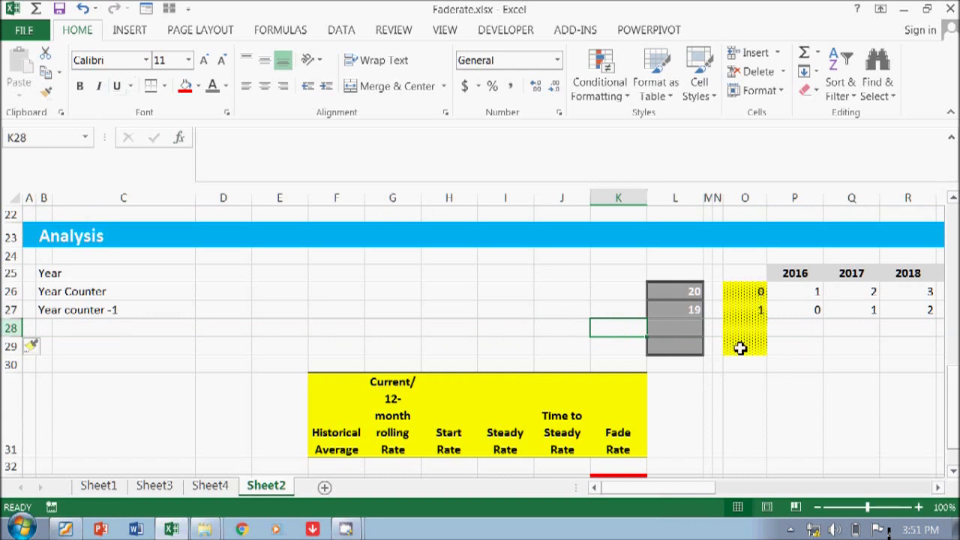
key("alt+h")
key("f")
key("p")
mouse_move(684, 327)
left_mouse_down()
mouse_move(744, 339)
mouse_move(764, 361)
left_mouse_up()
Insert two more blank rows at row 29 and go to cell B29.
left_click(459, 359)
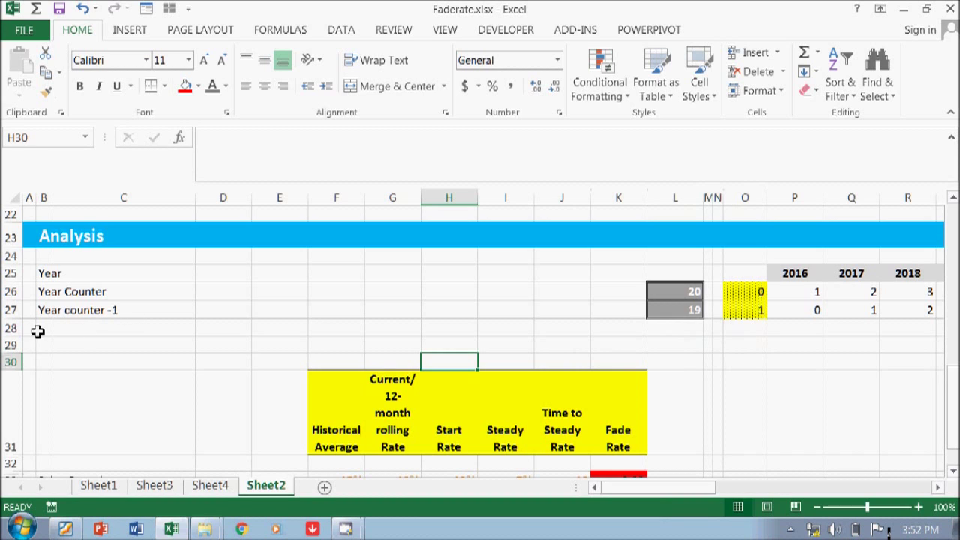
left_click(11, 346)
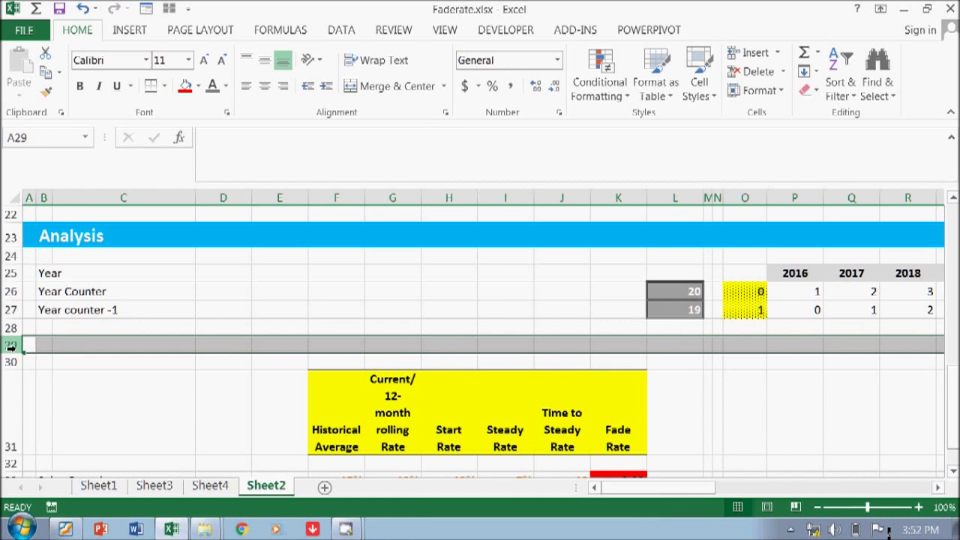
key("ctrl+shift+equal")
key("ctrl+shift+equal")
key("Up")
key("Down")
key("Right")
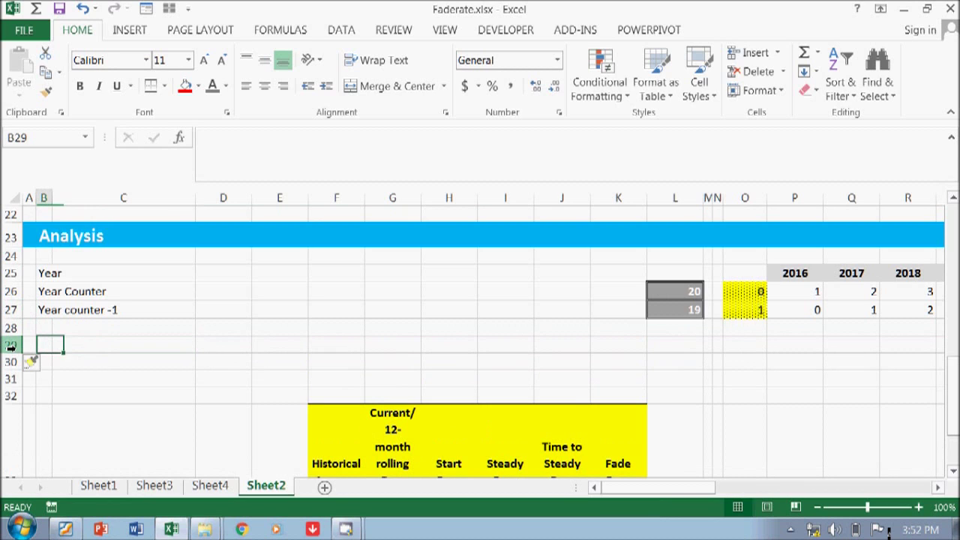
Enter the note "We need to check whether Fade Rate = 0" in B29.
type("Fe")
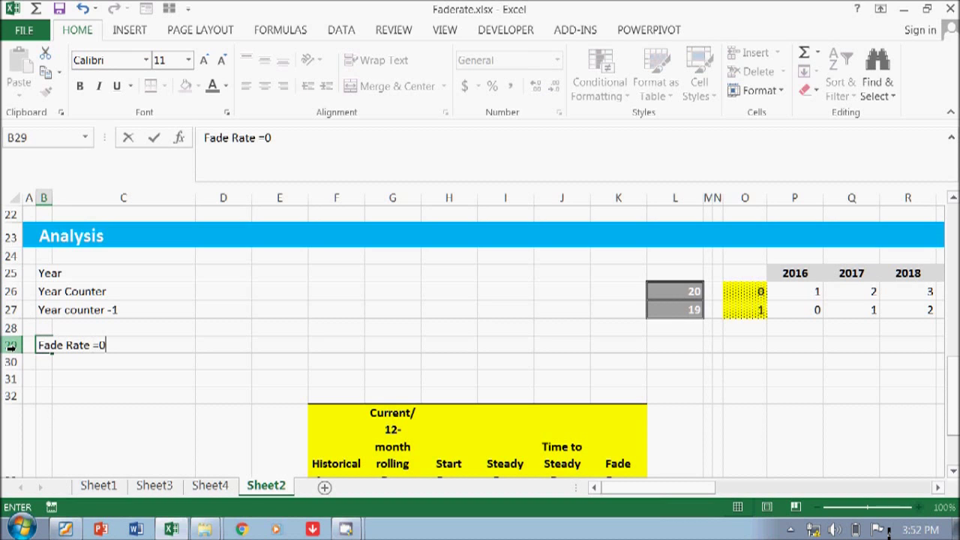
type("de Rate")
key("BackSpace")
key("BackSpace")
key("BackSpace")
key("BackSpace")
key("BackSpace")
key("BackSpace")
key("BackSpace")
key("BackSpace")
key("BackSpace")
type("We need t")
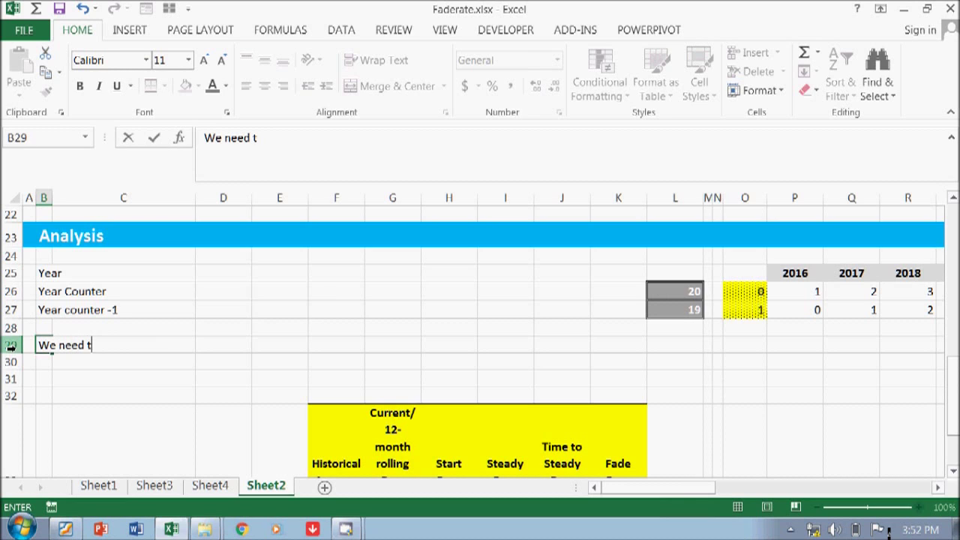
type("o check whetherr")
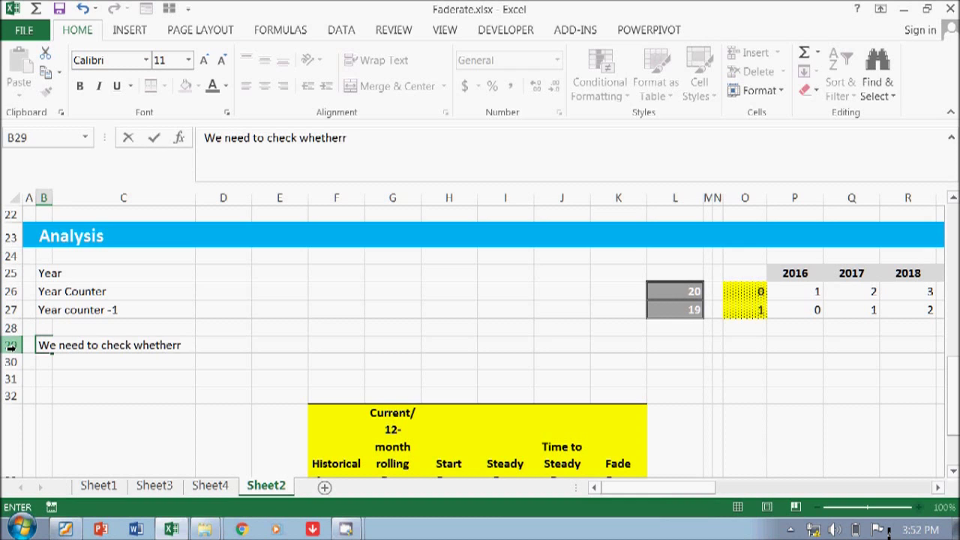
type(" Fade Rate = 0")
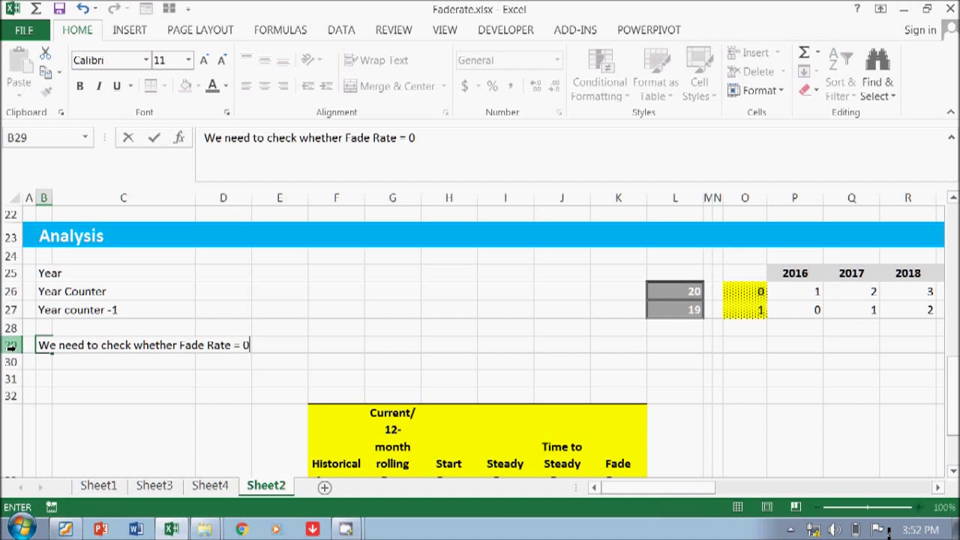
key("Return")
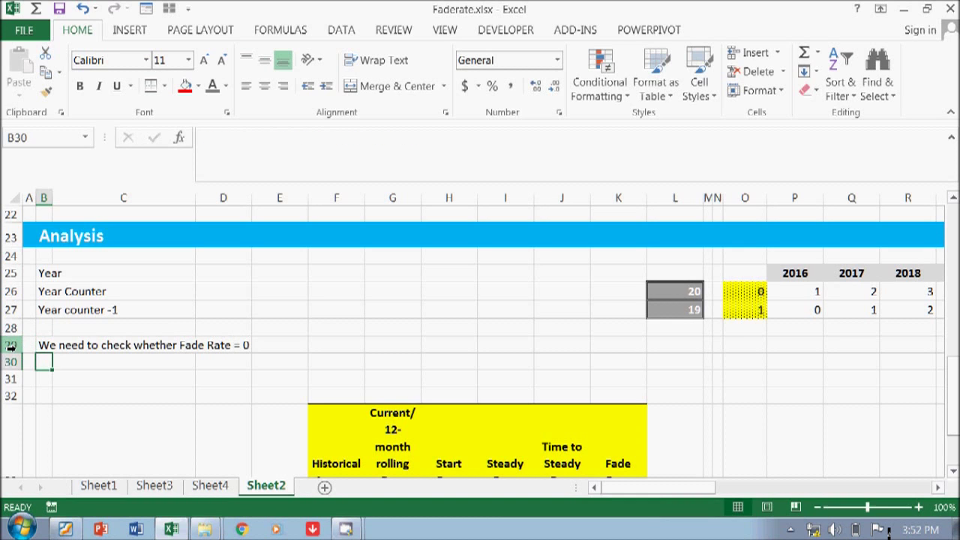
key("Up")
key("Right")
key("Right")
key("Right")
key("Right")
key("Right")
key("Right")
key("Right")
key("Right")
key("Right")
key("Right")
key("Right")
key("Right")
key("Right")
key("Right")
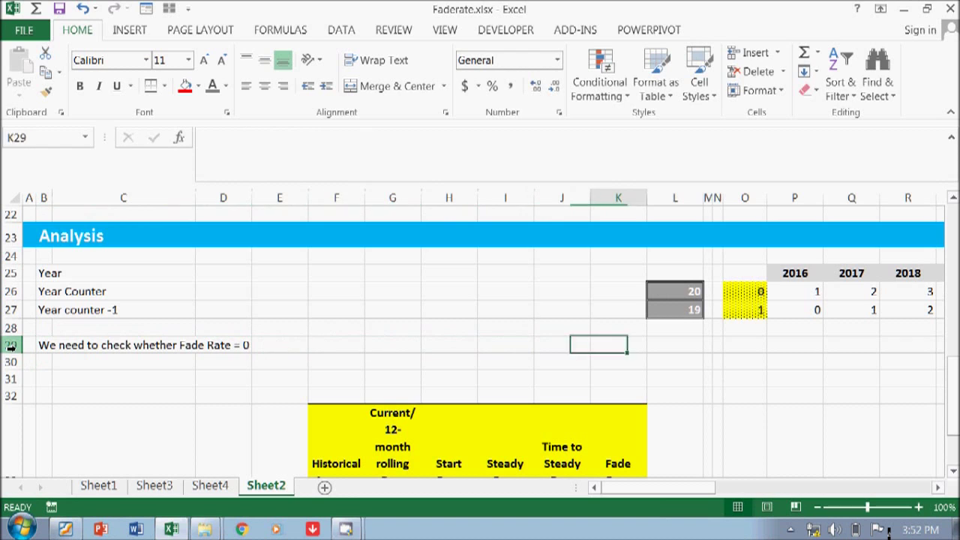
Draft a first K35=0 check formula in P29.
type("=")
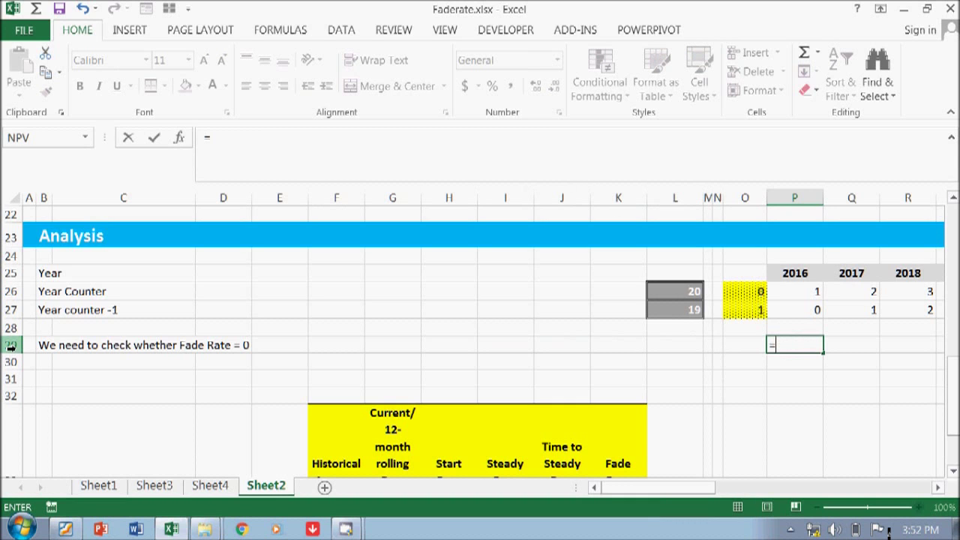
key("Down")
key("Down")
key("Down")
key("Down")
key("Down")
key("Down")
key("Left")
key("Left")
key("Left")
key("Left")
key("Left")
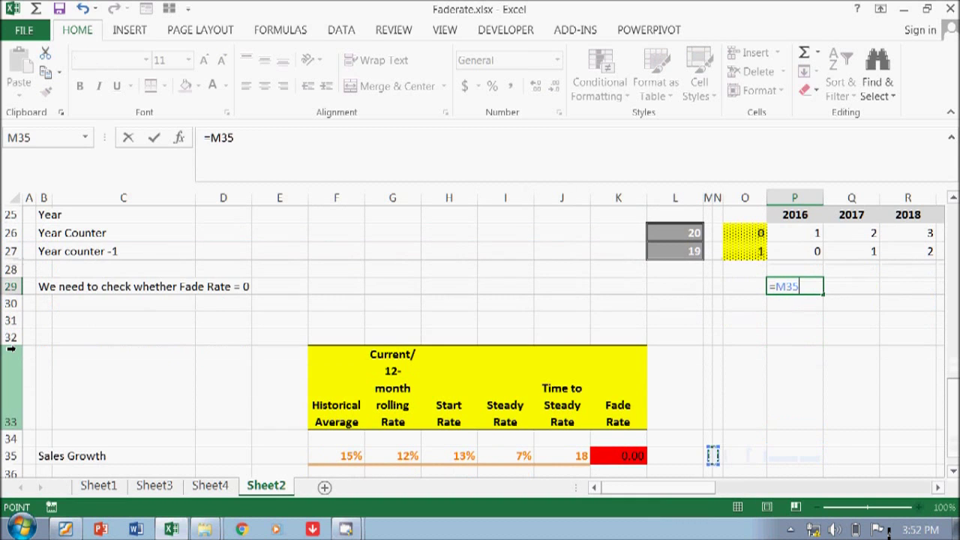
type("=0")
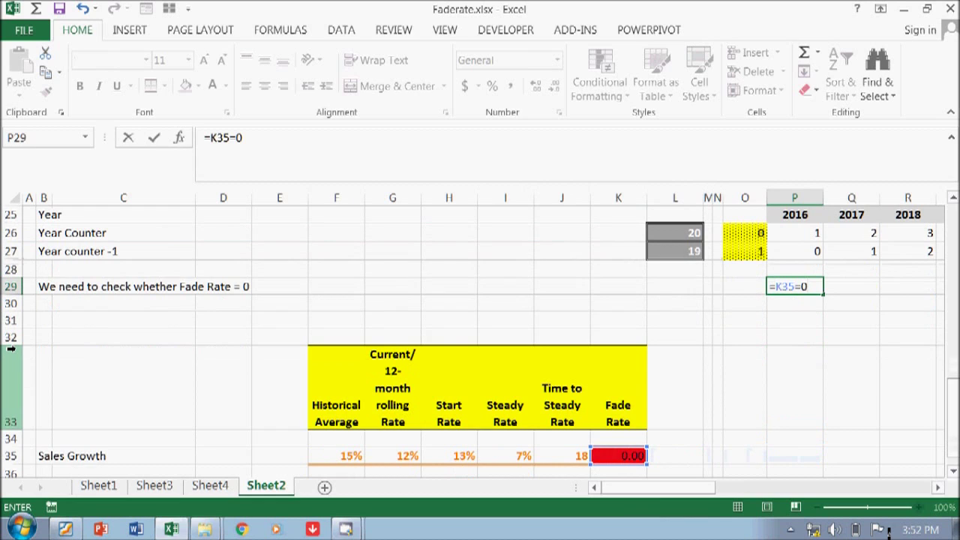
key("BackSpace")
key("BackSpace")
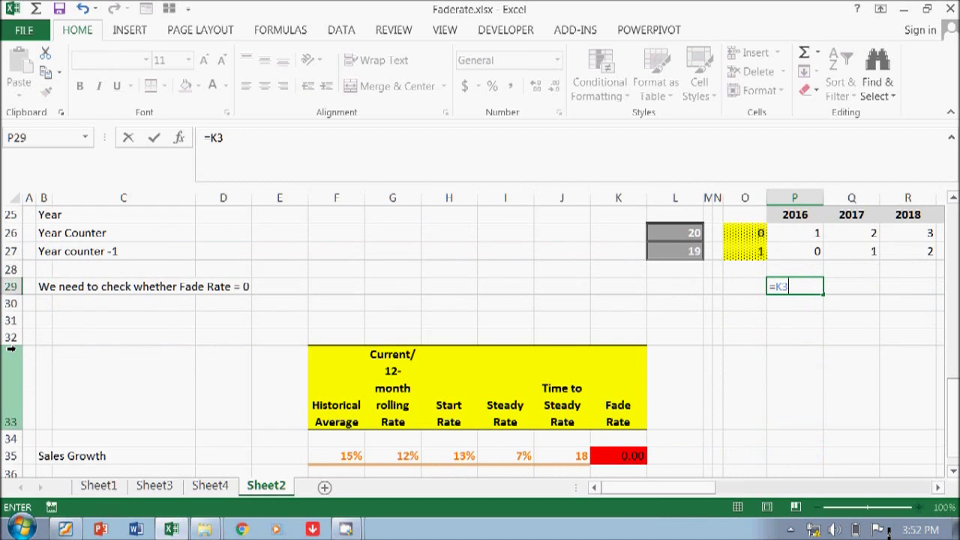
key("Return")
key("Up")
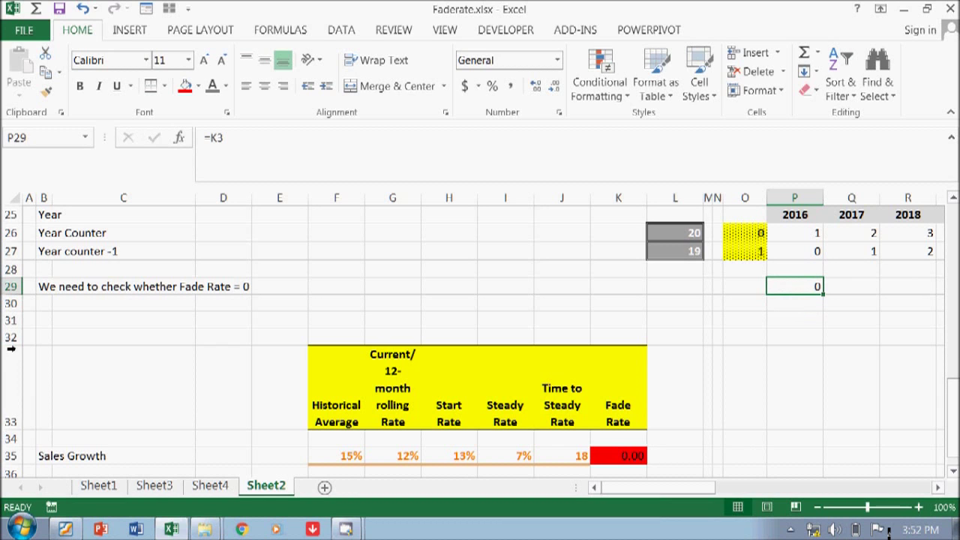
Re-enter P29 as =$K$35=0 with an absolute reference, showing TRUE.
type("=")
key("Down")
key("Down")
key("Down")
key("Down")
key("Down")
key("Down")
key("Down")
key("Down")
key("Left")
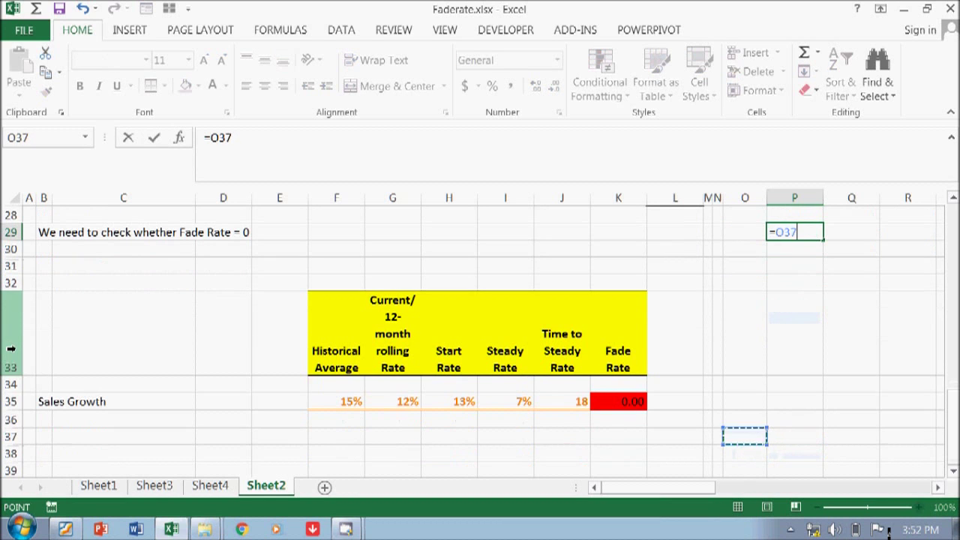
key("Up")
key("Up")
key("Left")
key("Left")
key("Left")
key("Left")
key("F4")
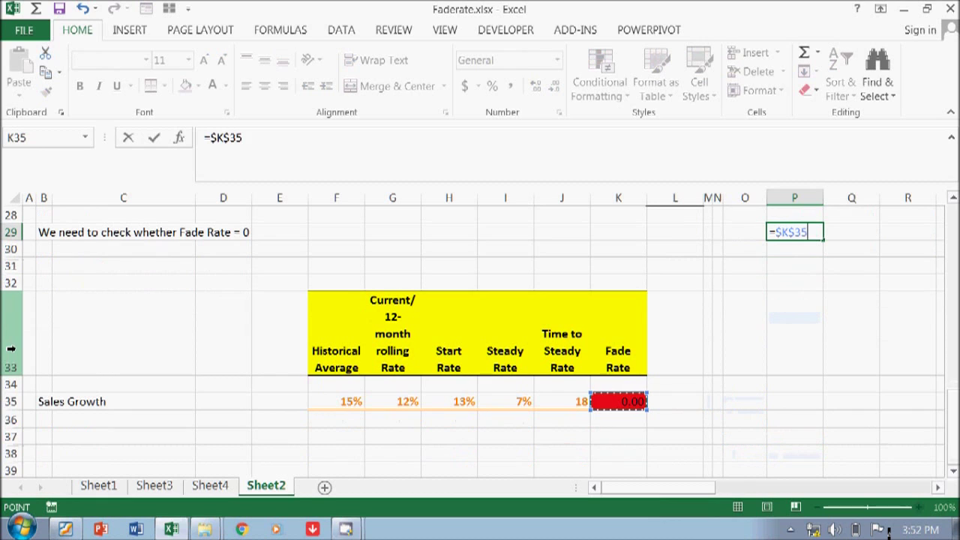
type("=0")
key("Return")
key("Up")
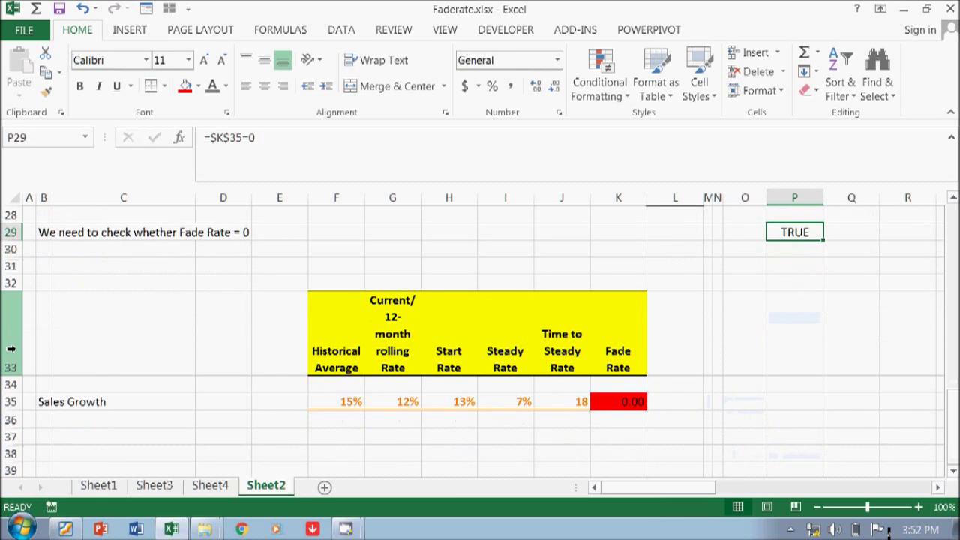
Fill the =$K$35=0 check from P29 across to AI29.
key("Up")
key("Up")
key("Up")
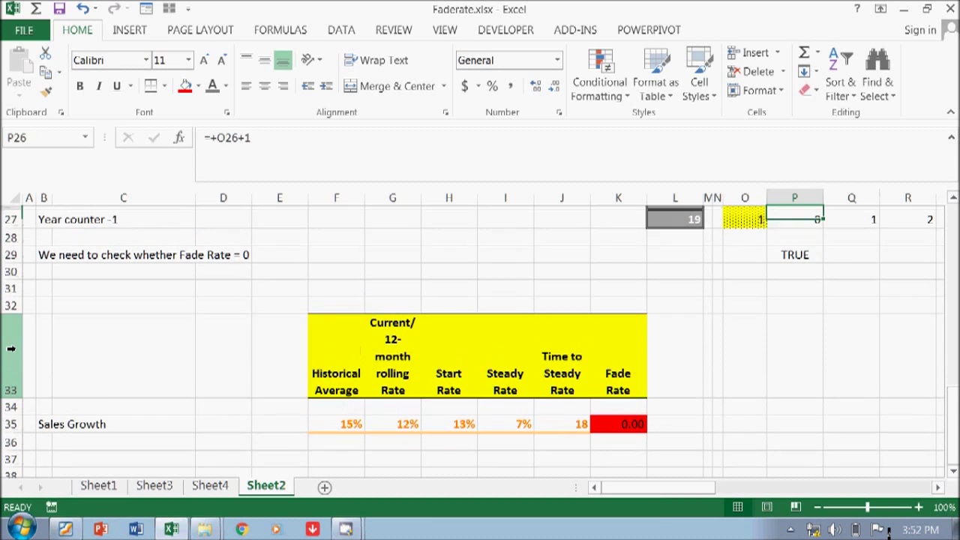
key("Down")
key("ctrl+Right")
key("Down")
key("Down")
key("ctrl+Left")
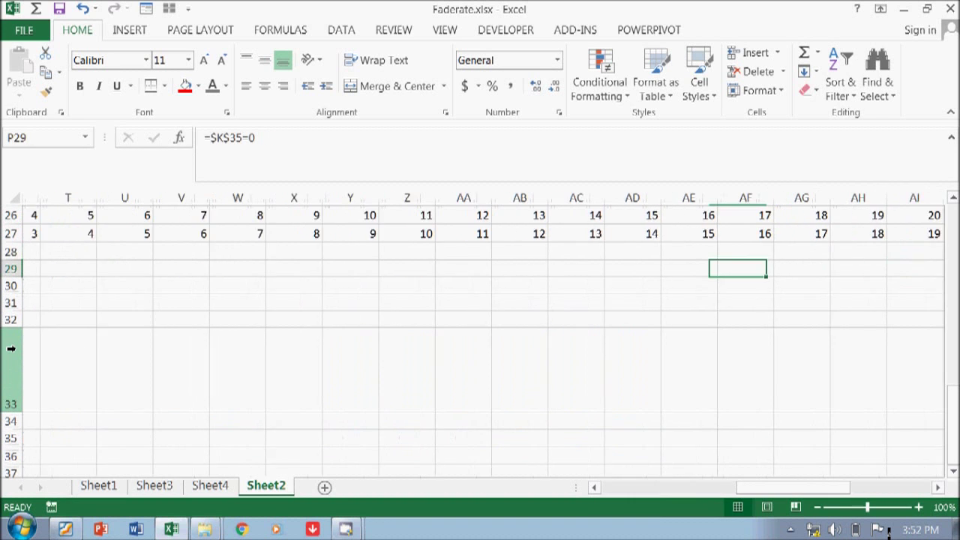
key("Up")
key("Up")
key("ctrl+Right")
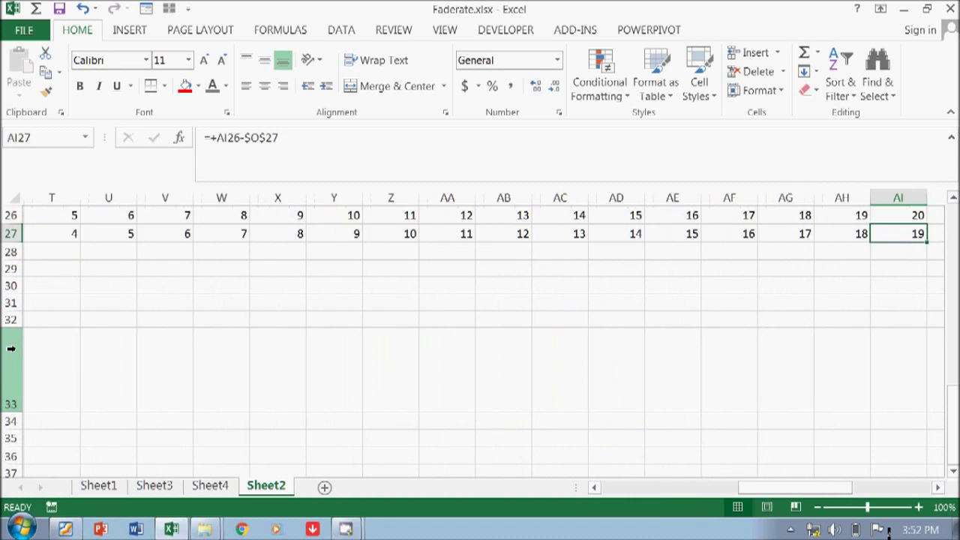
key("Down")
key("Down")
key("ctrl+shift+Left")
key("ctrl+r")
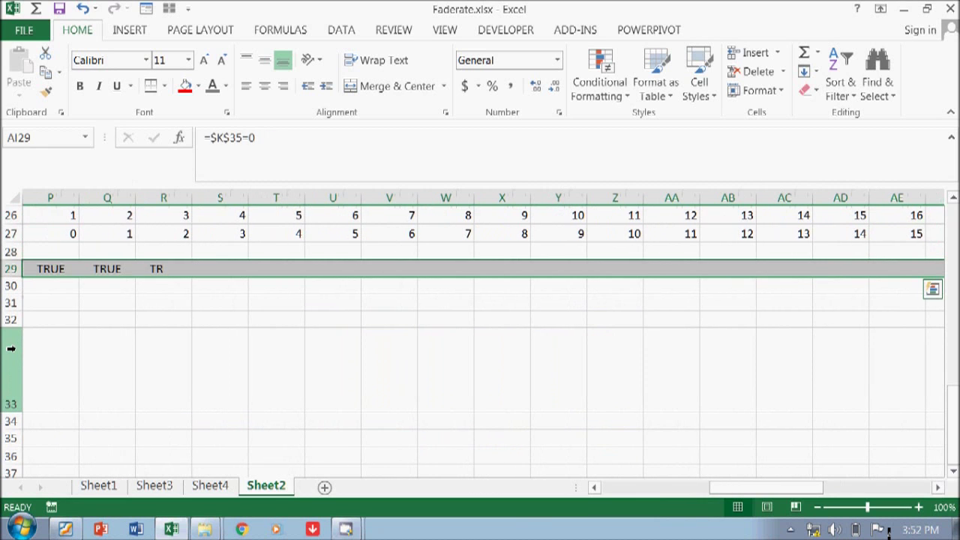
key("Left")
key("Left")
key("Left")
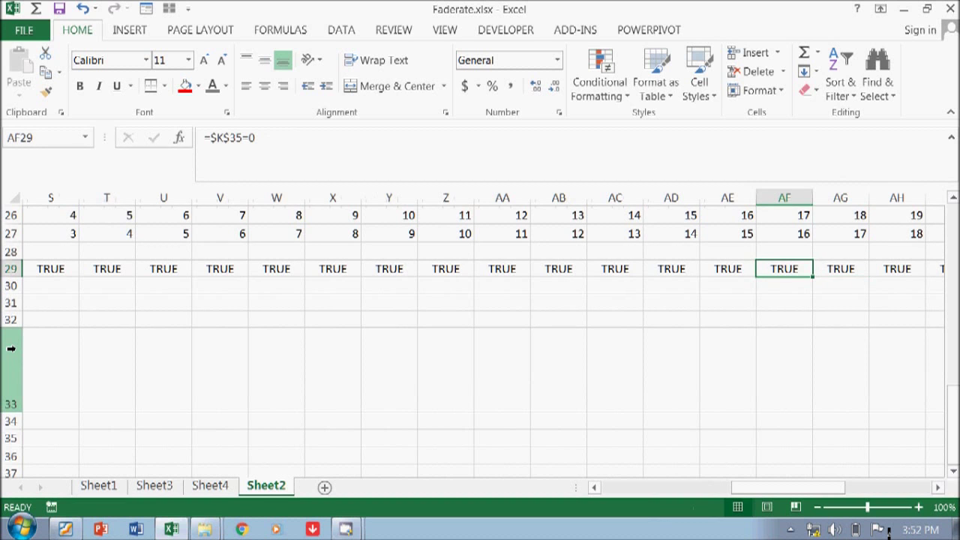
key("Left")
key("Left")
key("Left")
key("Left")
key("Left")
key("Left")
key("Left")
key("Left")
key("Left")
key("Left")
key("Left")
key("Left")
key("Left")
key("Left")
key("Left")
key("Left")
key("Left")
key("Left")
key("Left")
key("Left")
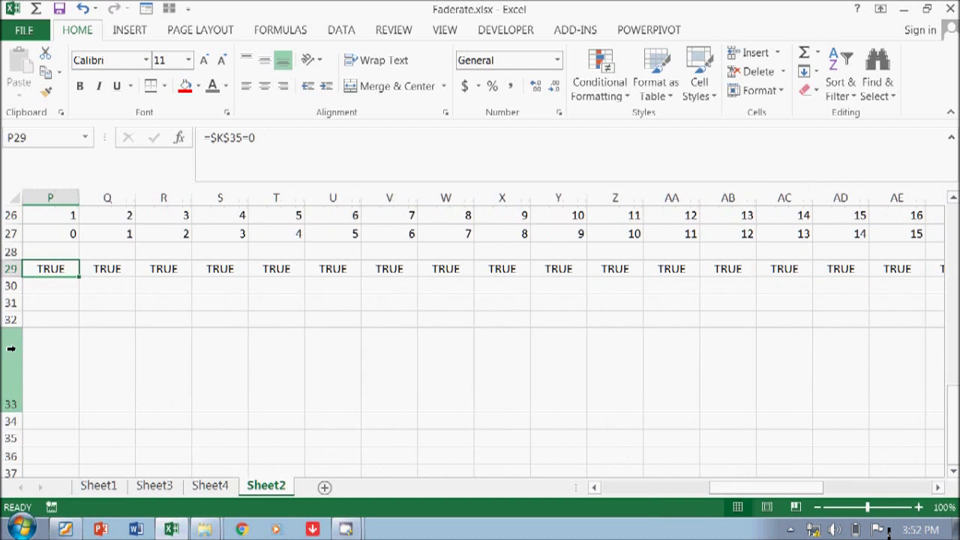
key("Left")
key("Left")
key("Left")
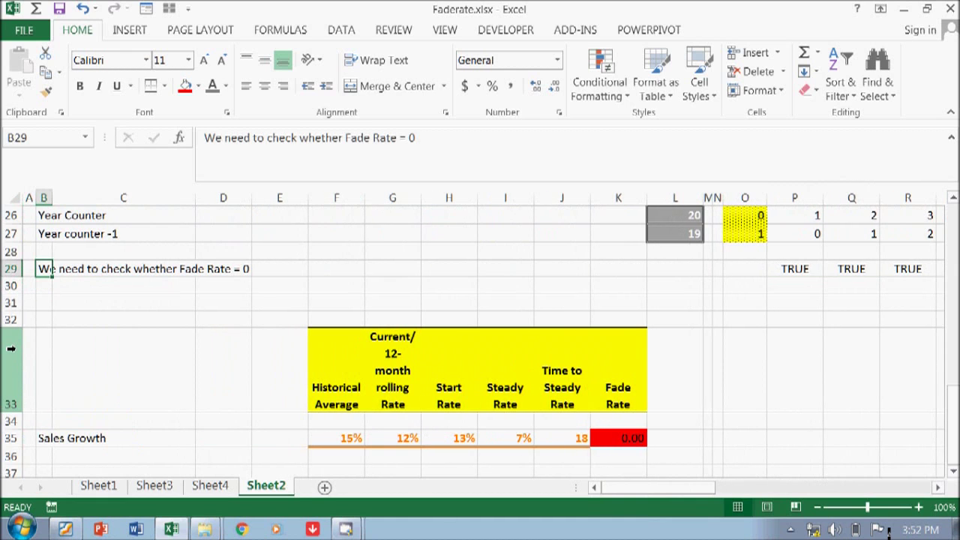
Enter in B30 the note about checking time to steady rate against the forecast period.
key("Up")
key("Down")
key("Down")
type("We need to chec")
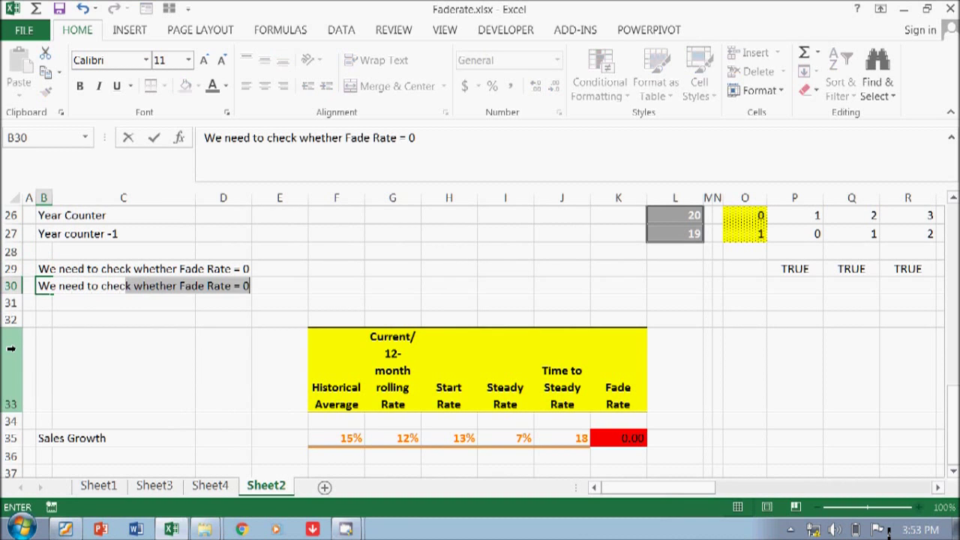
type("k wieheth")
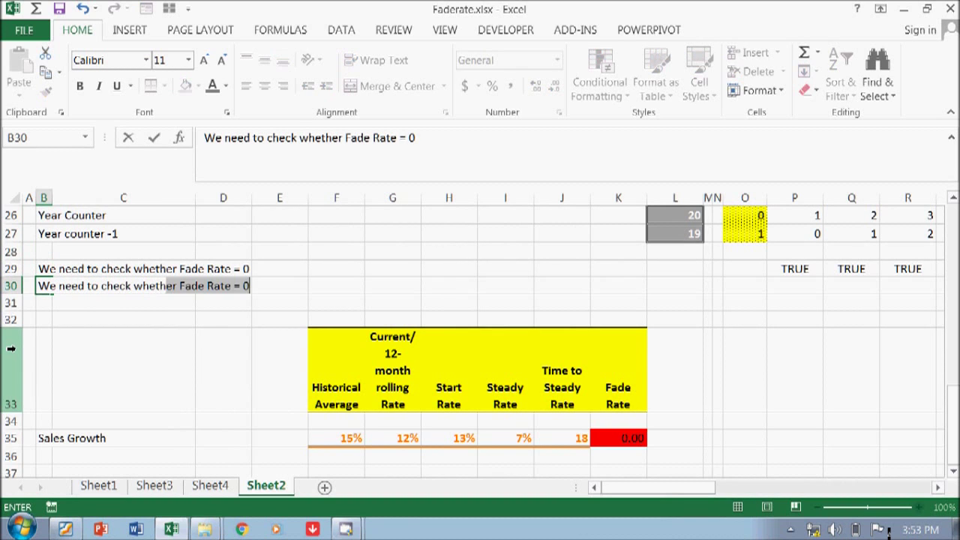
type("er the forecast period")
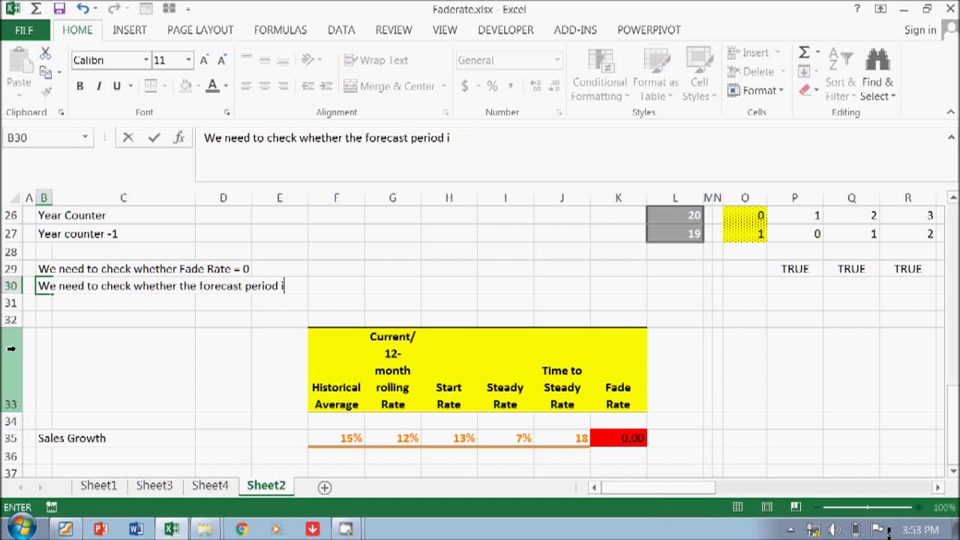
type(" i")
key("BackSpace")
key("BackSpace")
key("BackSpace")
key("BackSpace")
key("BackSpace")
key("BackSpace")
key("BackSpace")
key("BackSpace")
key("BackSpace")
key("BackSpace")
key("BackSpace")
key("BackSpace")
key("BackSpace")
key("BackSpace")
key("BackSpace")
key("BackSpace")
type("time to steady")
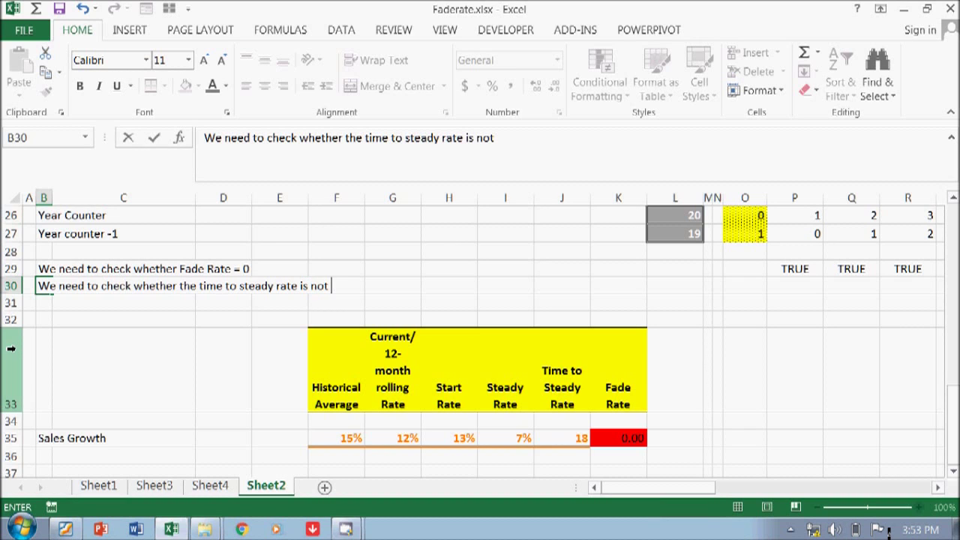
type("more than the f")
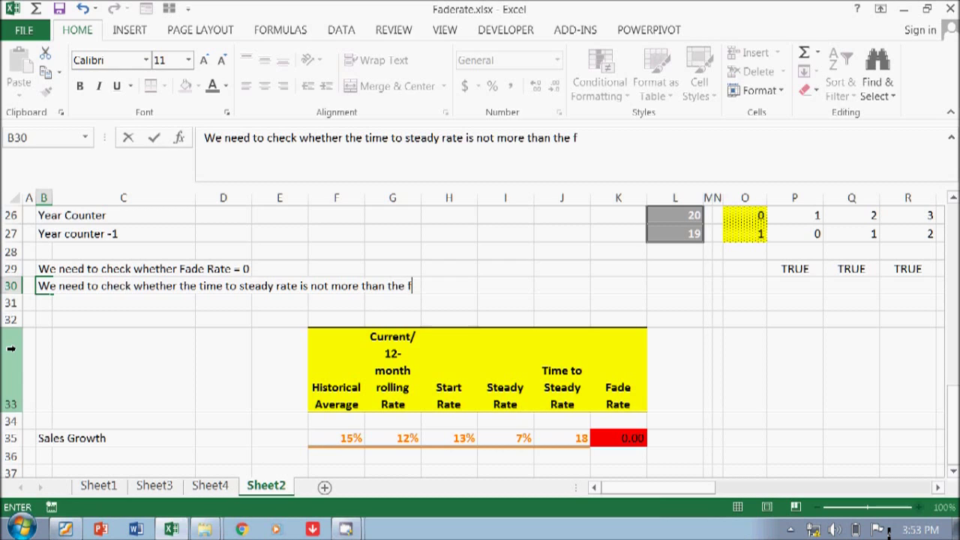
type("orecast peri")
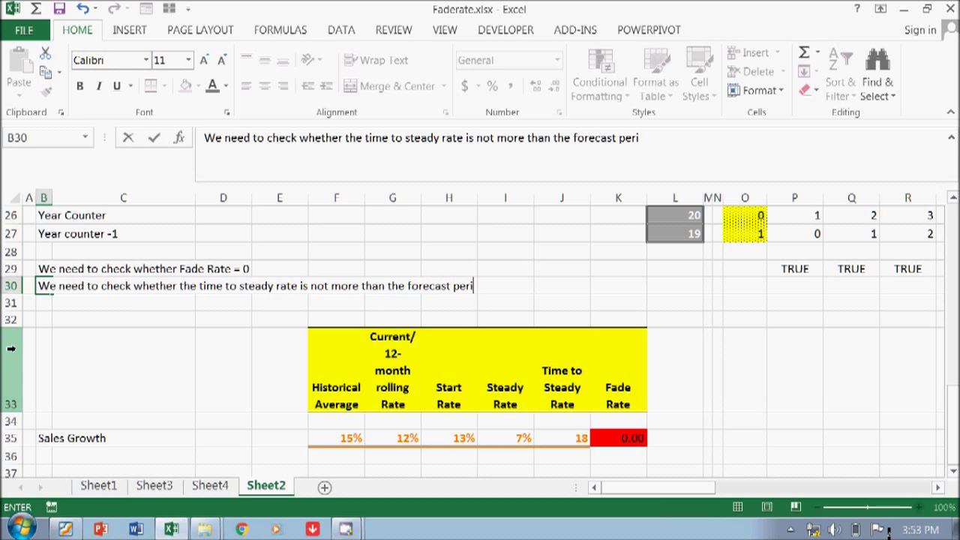
type("od")
key("Return")
key("Up")
key("Right")
key("Right")
key("Right")
key("Right")
key("Right")
key("Right")
key("Right")
key("Right")
key("Right")
key("Right")
key("Right")
key("Right")
key("Right")
key("Right")
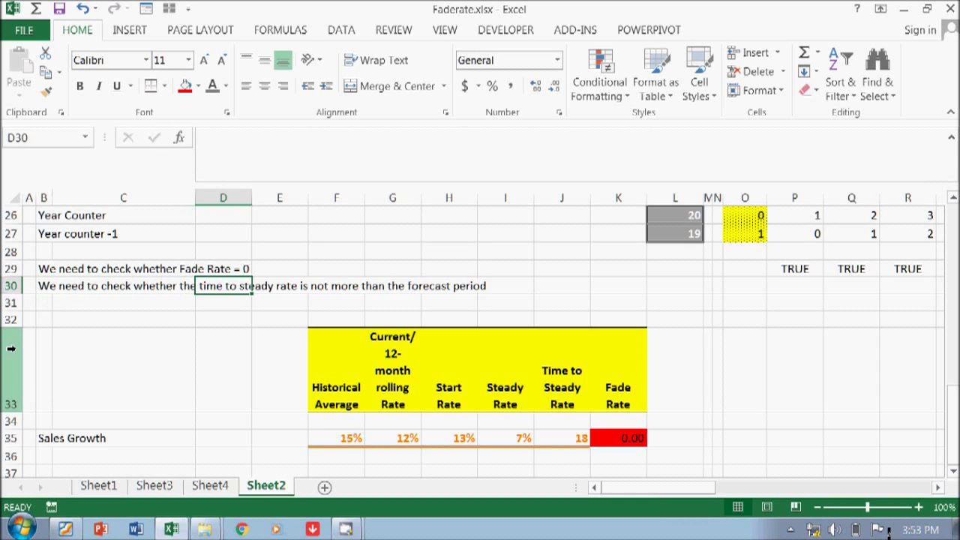
type("=")
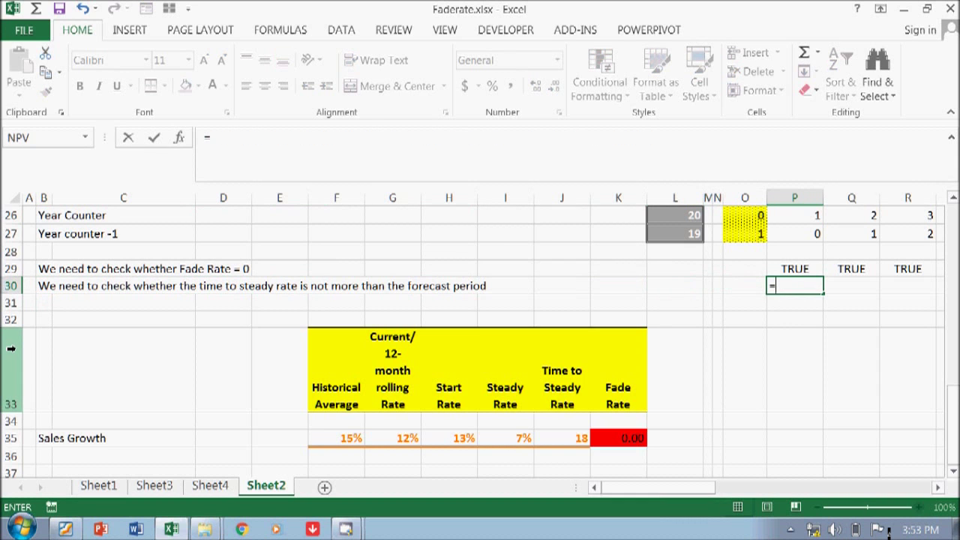
key("Down")
key("Down")
key("Up")
key("Up")
key("Up")
key("Up")
key("Up")
key("Up")
key("Up")
key("Up")
key("Up")
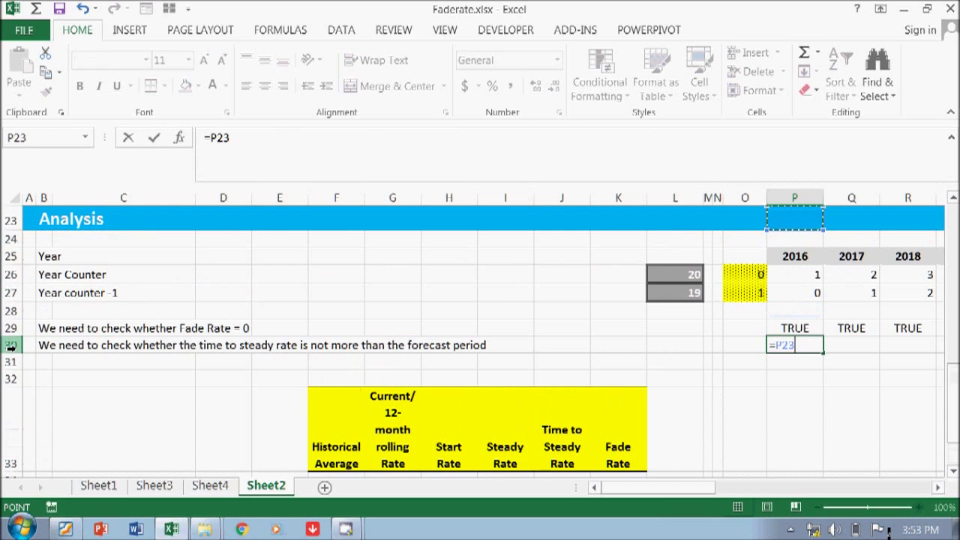
key("Down")
key("Down")
key("Down")
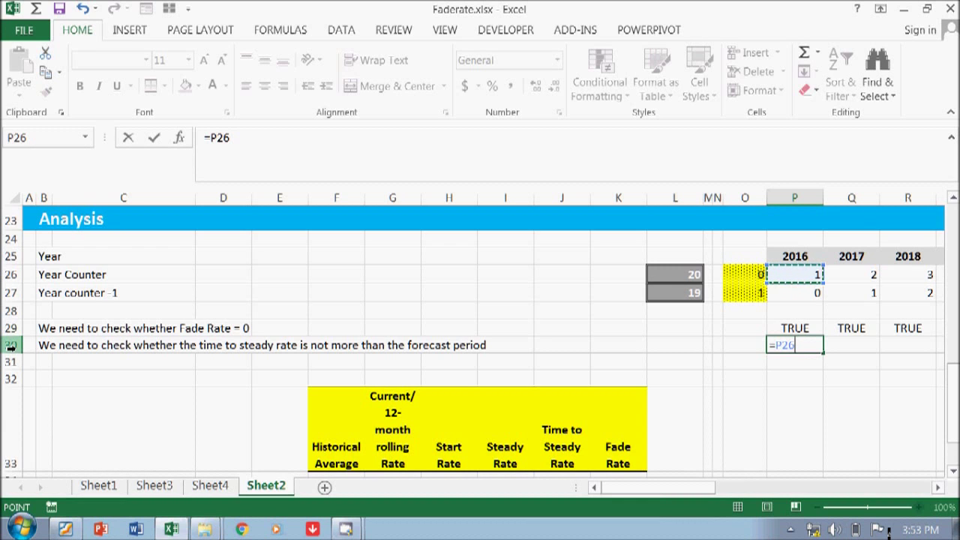
key("Down")
key("Down")
key("Down")
key("Down")
key("Down")
key("Down")
key("Down")
key("Down")
key("Down")
key("Down")
key("Down")
key("Down")
key("Up")
key("Up")
key("Left")
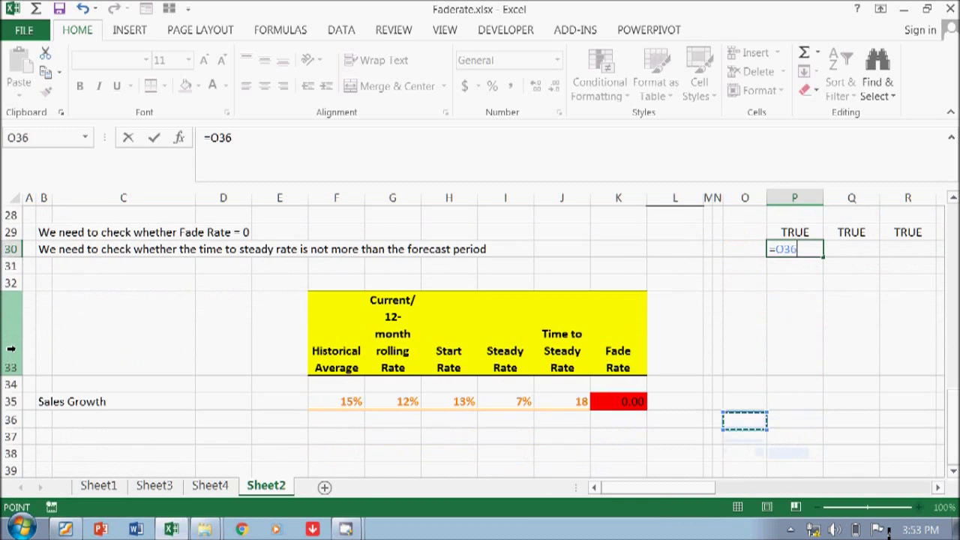
key("Up")
key("Left")
key("Left")
key("Left")
key("Left")
key("Left")
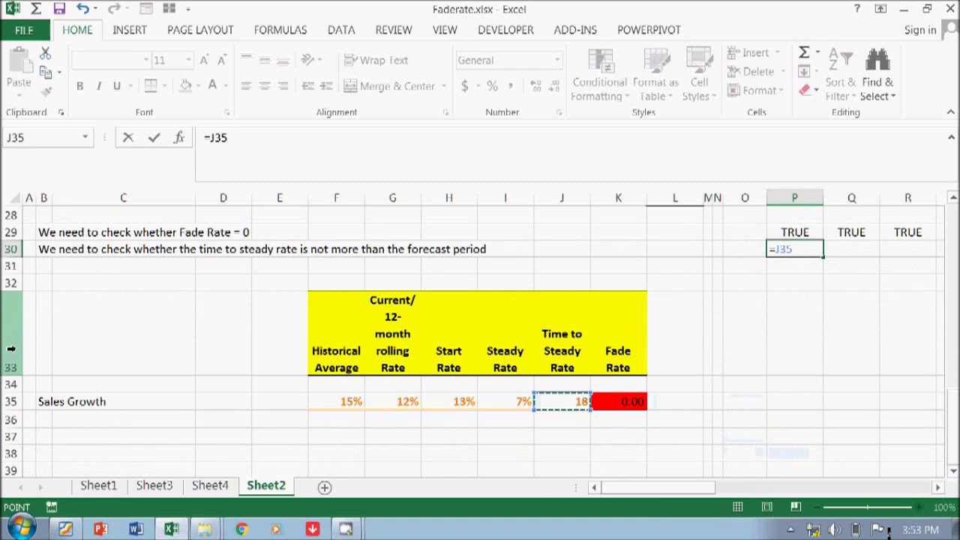
key("F4")
type("<")
key("Up")
key("Up")
key("Down")
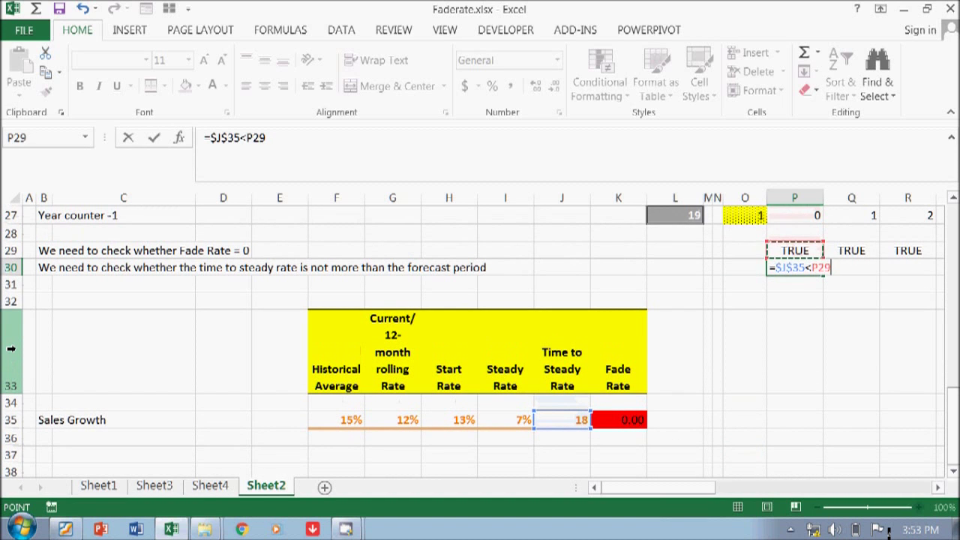
key("BackSpace")
type("=")
key("Up")
key("Up")
key("Up")
key("Up")
key("Up")
key("Up")
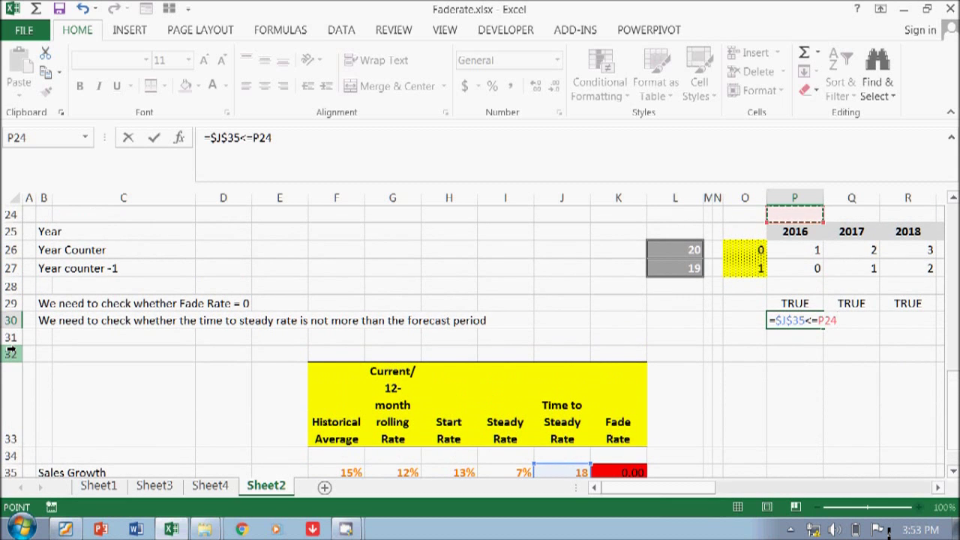
key("Left")
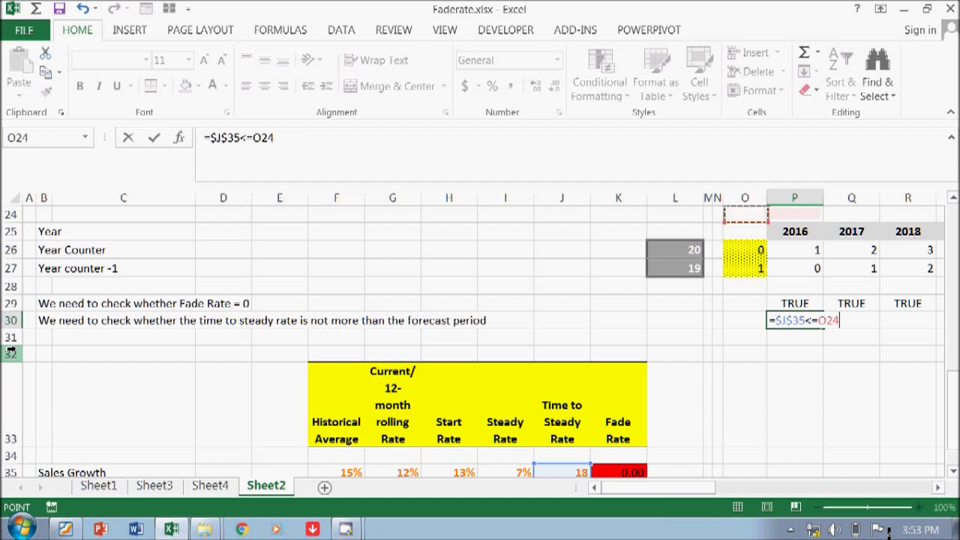
key("Down")
key("Down")
key("Left")
key("Left")
key("Left")
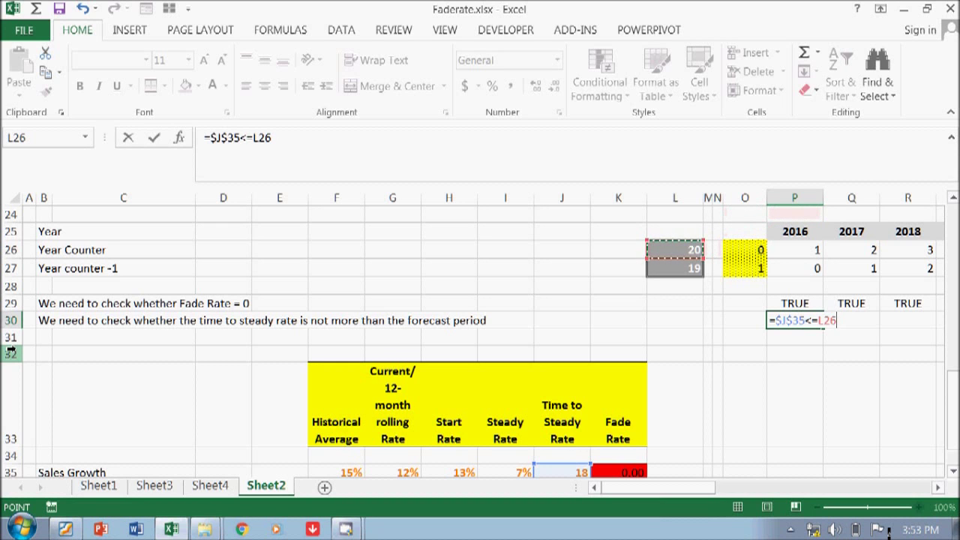
key("Up")
key("Up")
key("Up")
key("Up")
key("Up")
key("Up")
key("Up")
key("Up")
Cancel the unfinished formula in P30 and move to K30.
key("Escape")
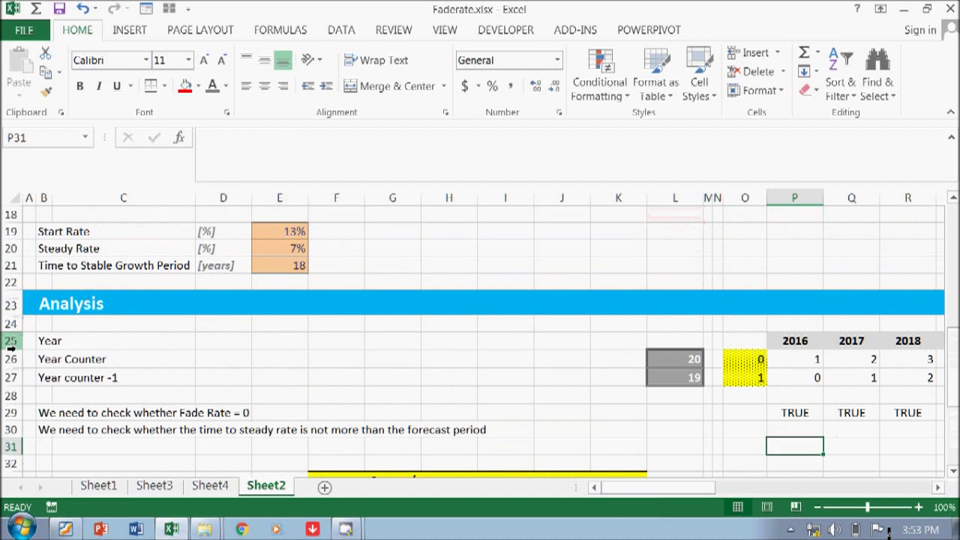
key("Left")
key("Left")
key("Left")
key("Left")
key("Right")
key("Right")
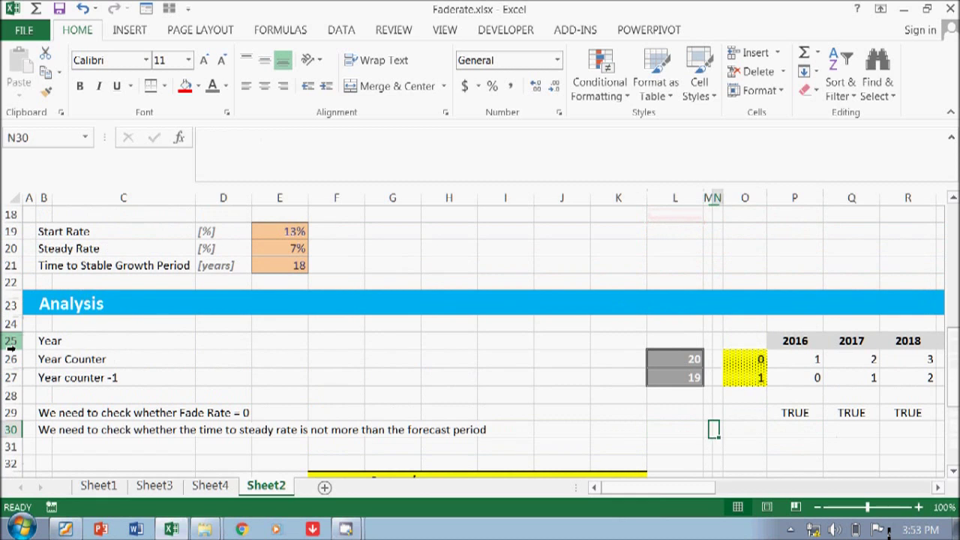
key("Right")
key("Left")
key("Left")
key("Left")
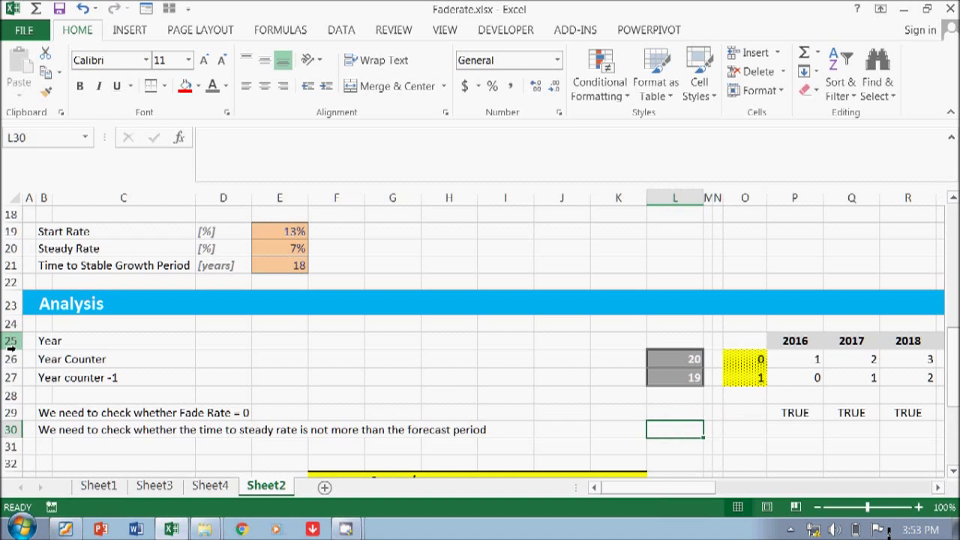
key("Left")
key("Right")
key("Left")
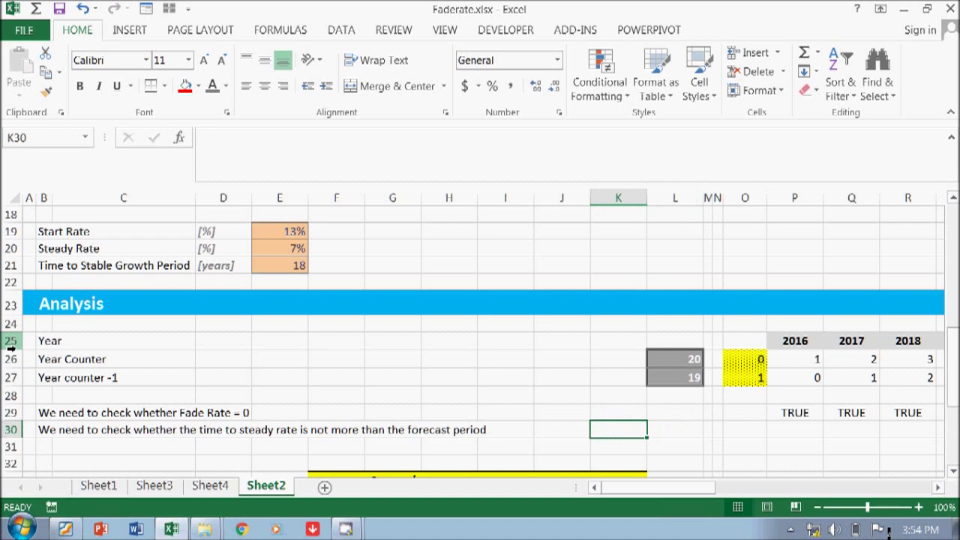
Link K30 to the Explicit Forecast Period with =E12, showing 20.
type("=")
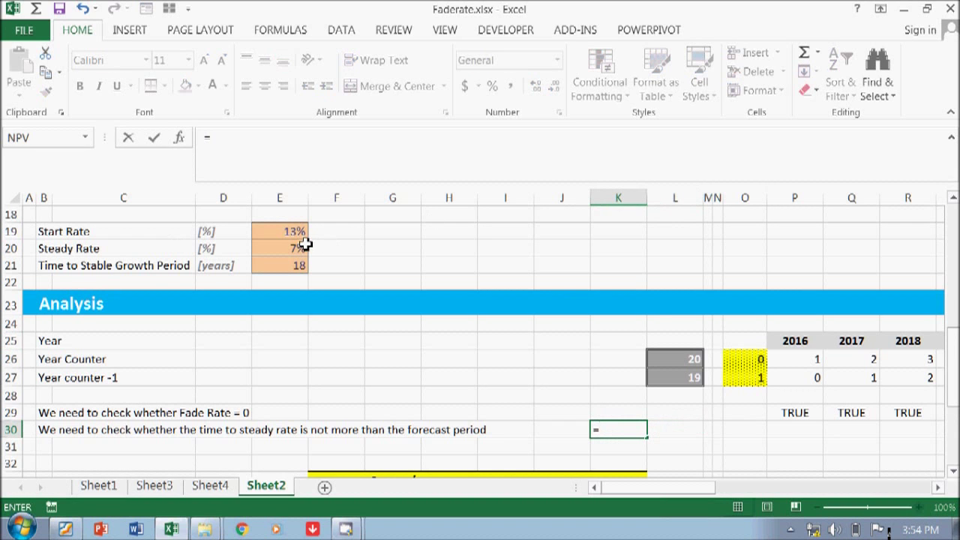
scroll(306, 240, "up", 2)
scroll(255, 240, "up", 2)
type("f")
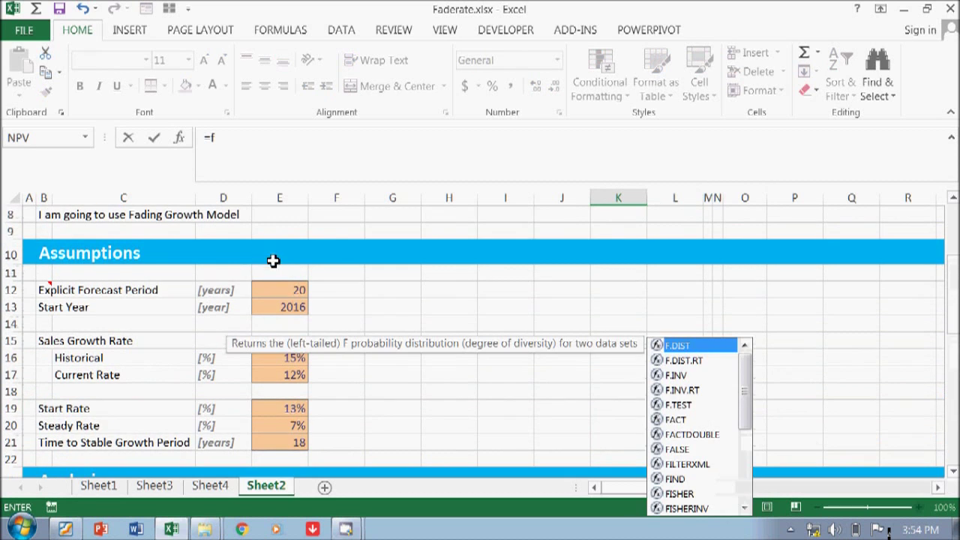
key("Escape")
left_click(285, 289)
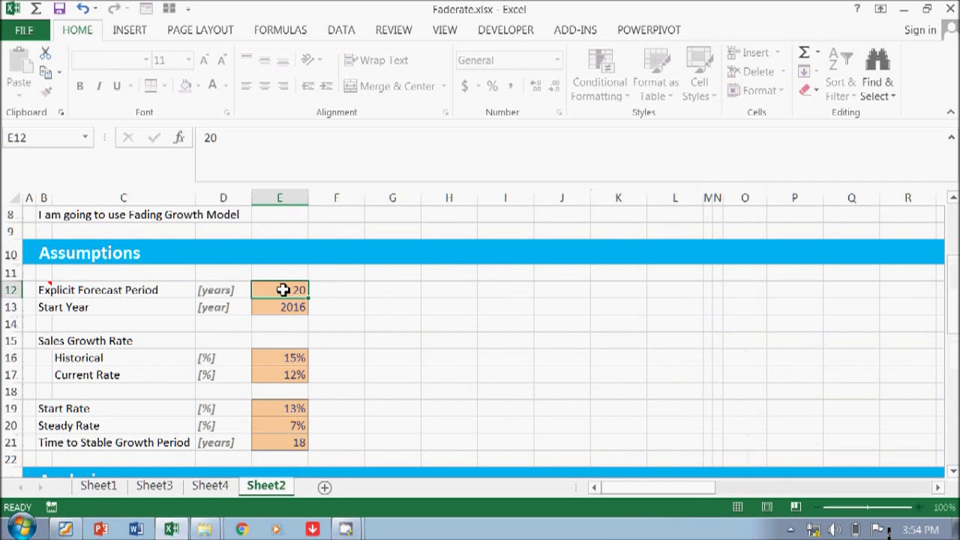
scroll(529, 320, "down", 4)
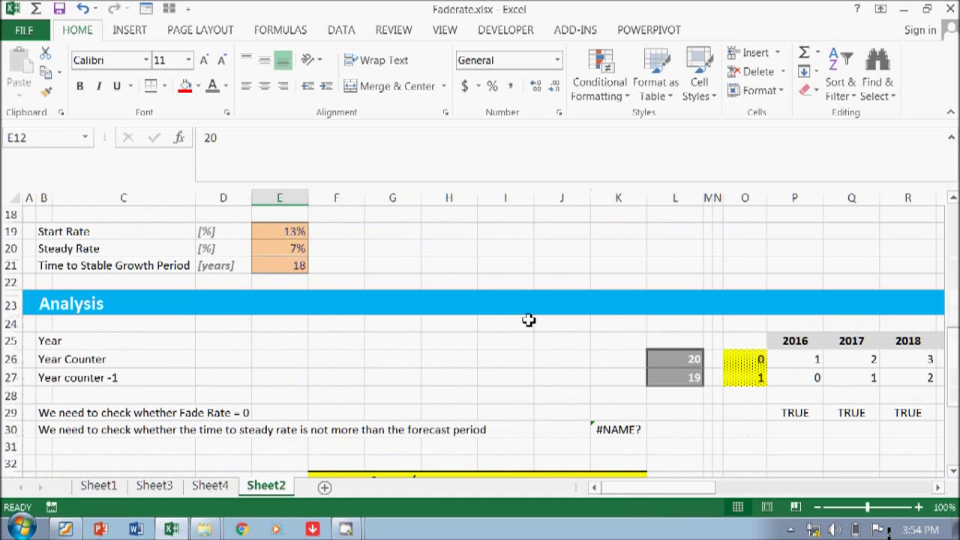
left_click(620, 431)
type("=")
scroll(570, 438, "up", 5)
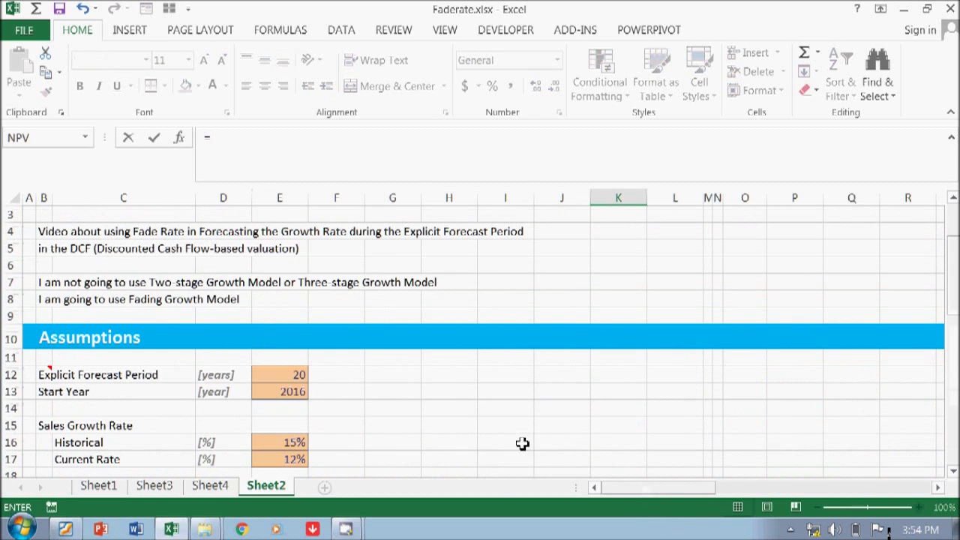
left_click(289, 379)
key("ctrl+Return")
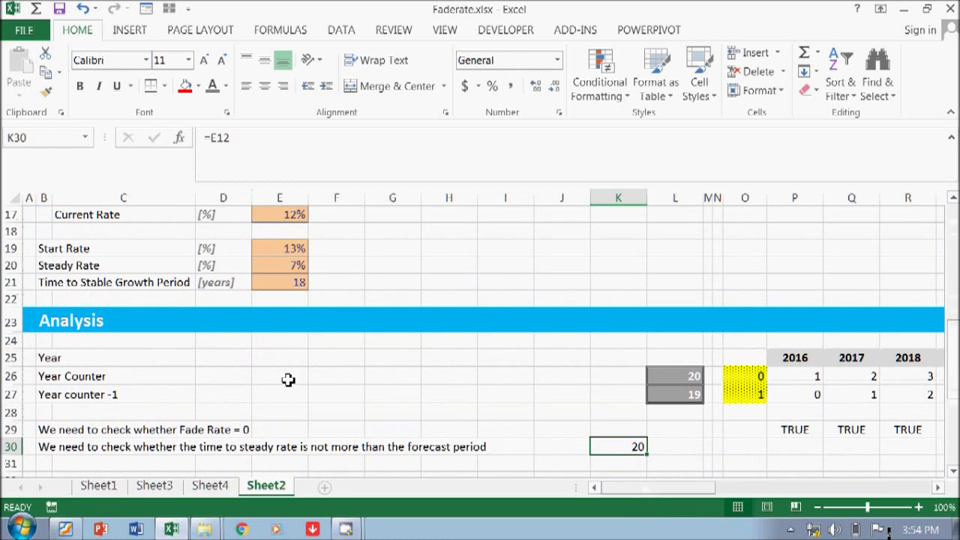
Apply the Linked Cell style to K30.
left_click(714, 90)
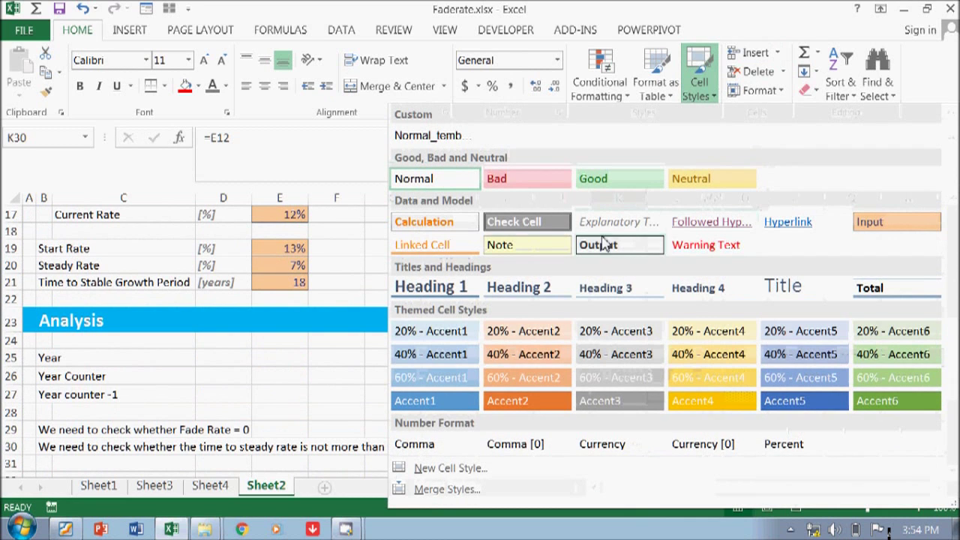
left_click(416, 247)
left_click(509, 352)
left_click(691, 446)
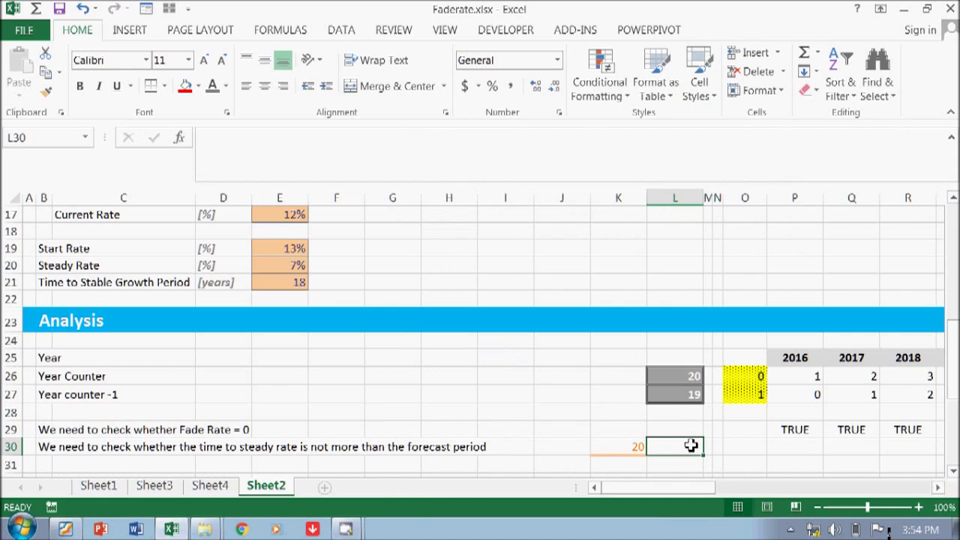
left_click(786, 445)
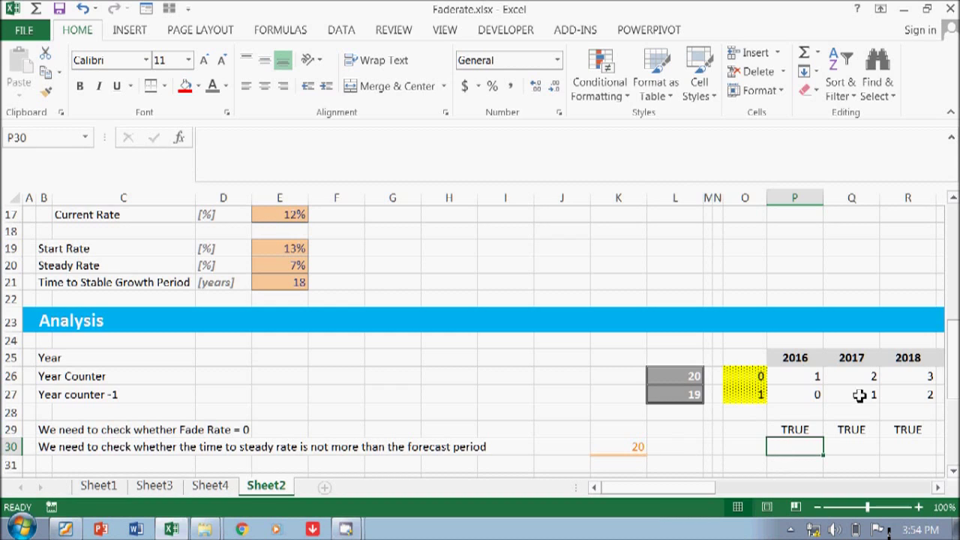
key("Left")
key("Left")
key("Left")
key("Left")
left_click(805, 449)
left_click(614, 447)
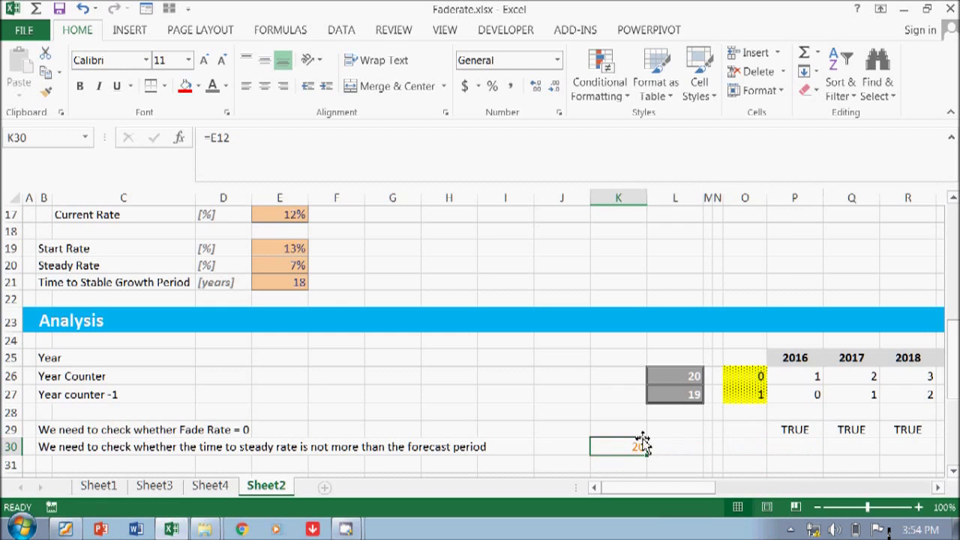
left_click(783, 443)
left_click_drag(767, 447, 620, 460)
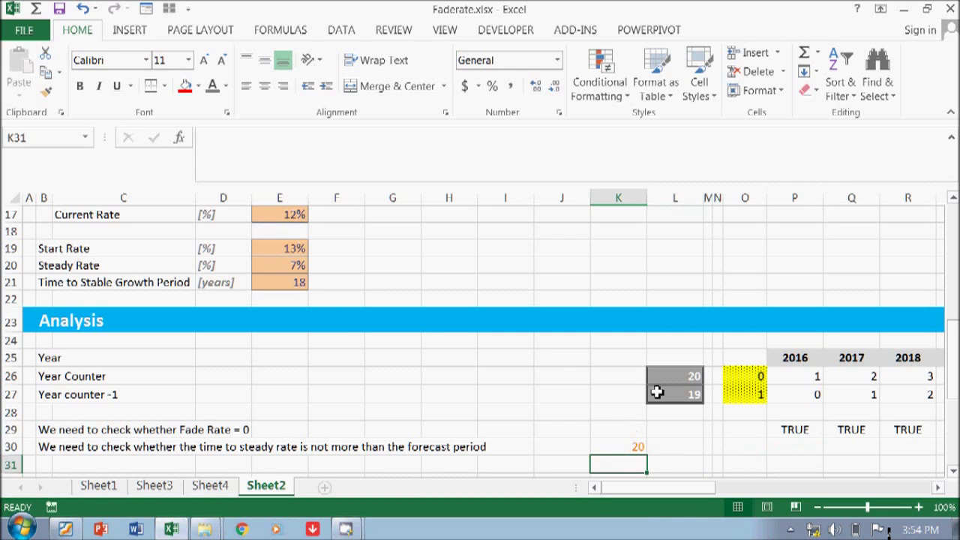
left_click(574, 395)
left_click(619, 444)
left_click(792, 446)
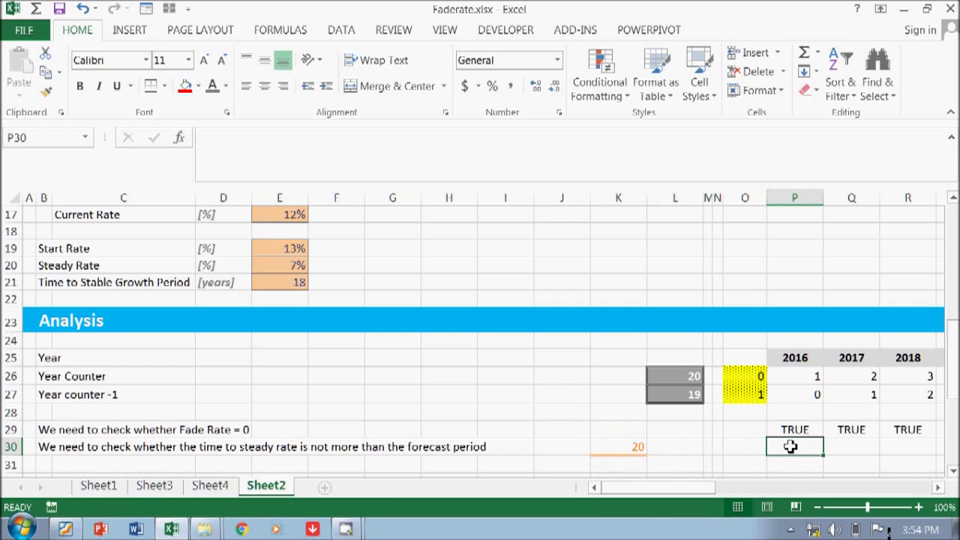
left_click(210, 135)
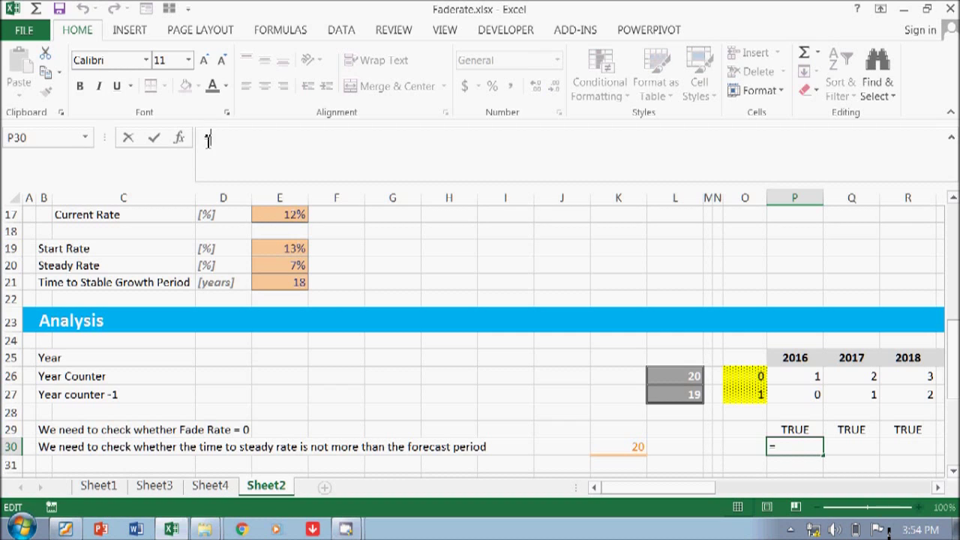
type("=")
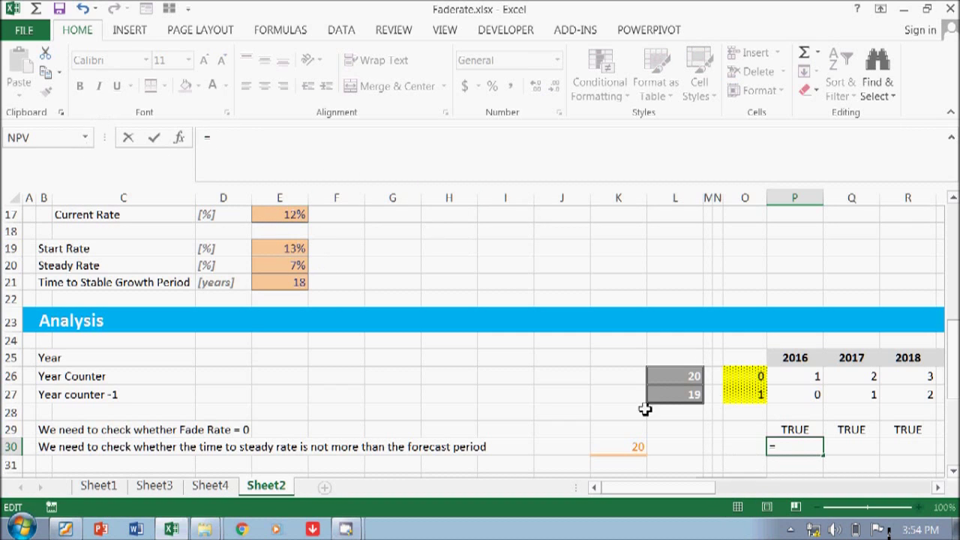
left_click(799, 381)
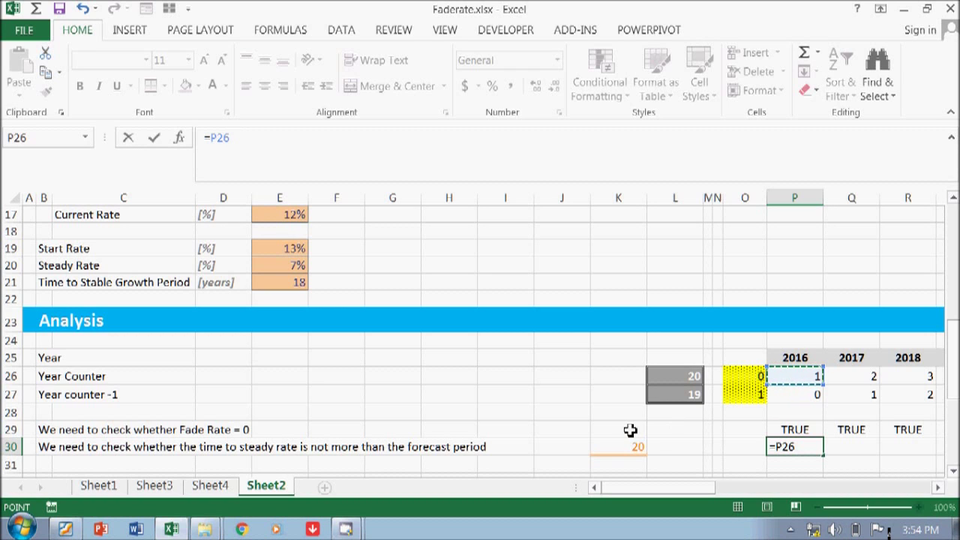
left_click(953, 471)
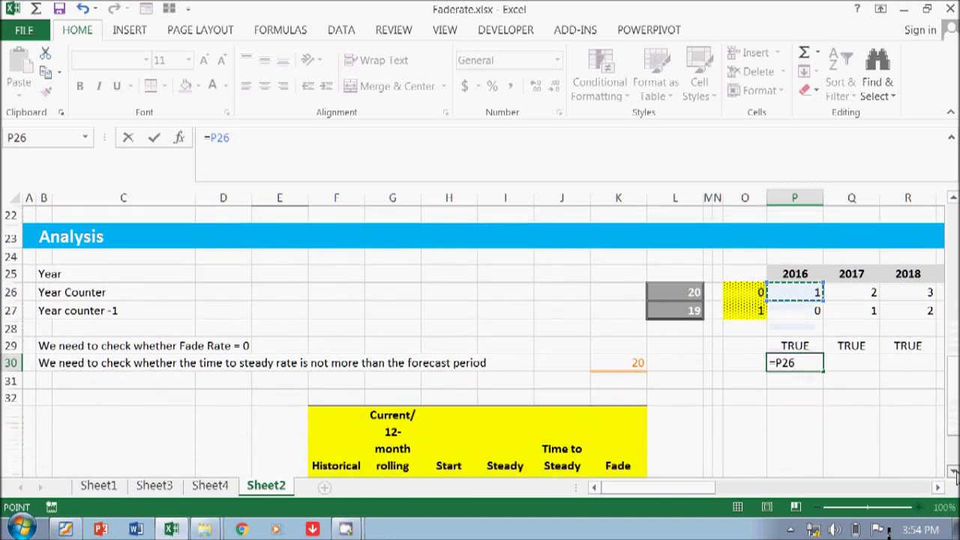
left_click(954, 472)
left_click(561, 457)
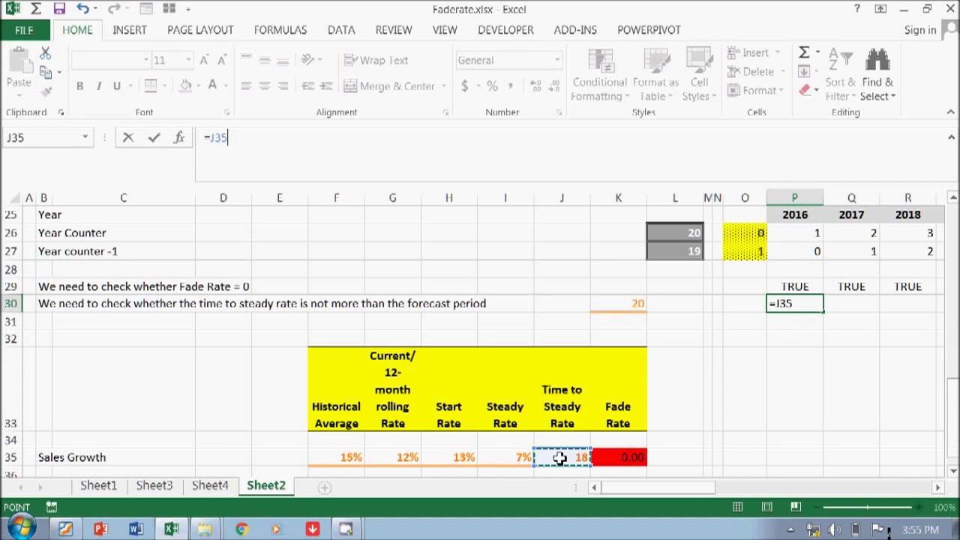
key("Escape")
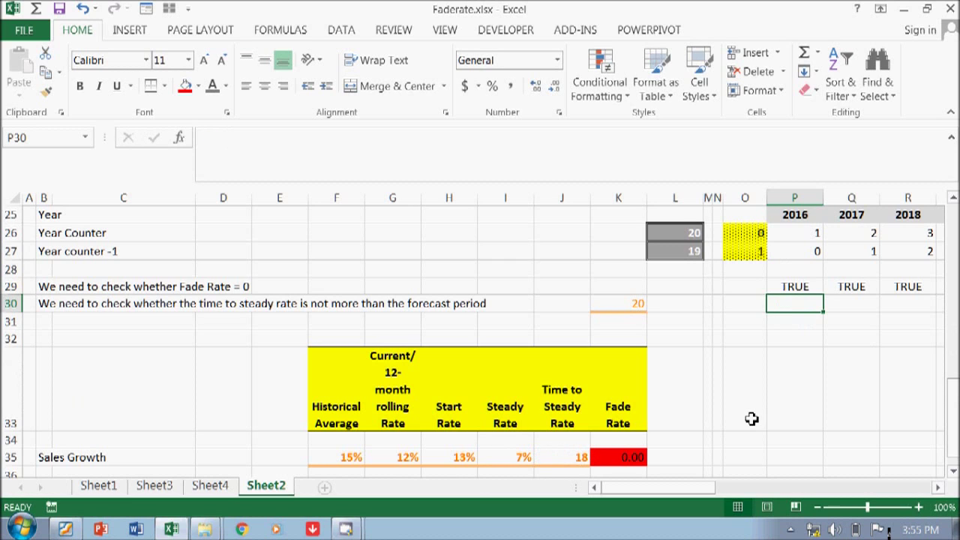
key("Left")
key("Left")
key("Right")
key("Right")
key("Right")
key("Left")
type("=")
key("Down")
key("Down")
key("Down")
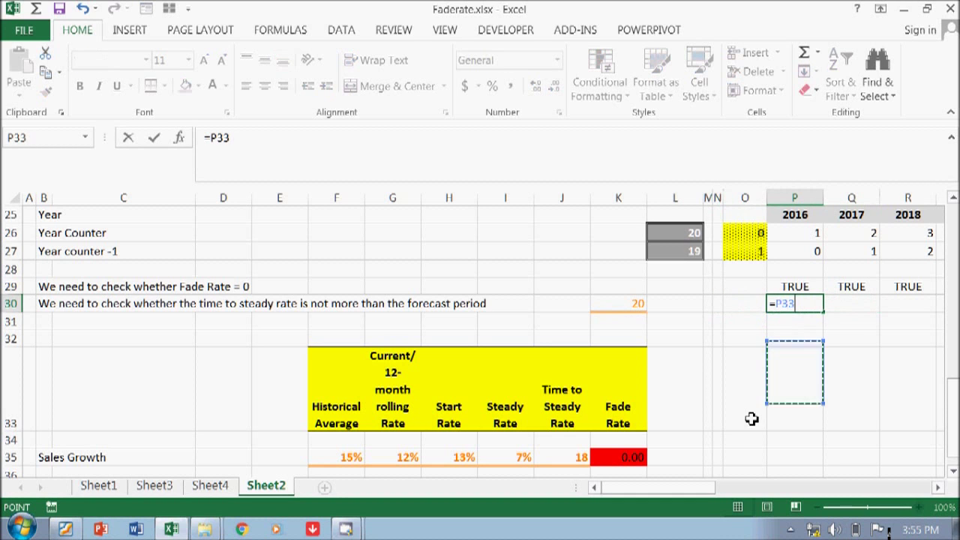
key("Down")
key("Down")
key("Left")
key("Left")
key("Left")
key("Left")
key("Left")
key("Left")
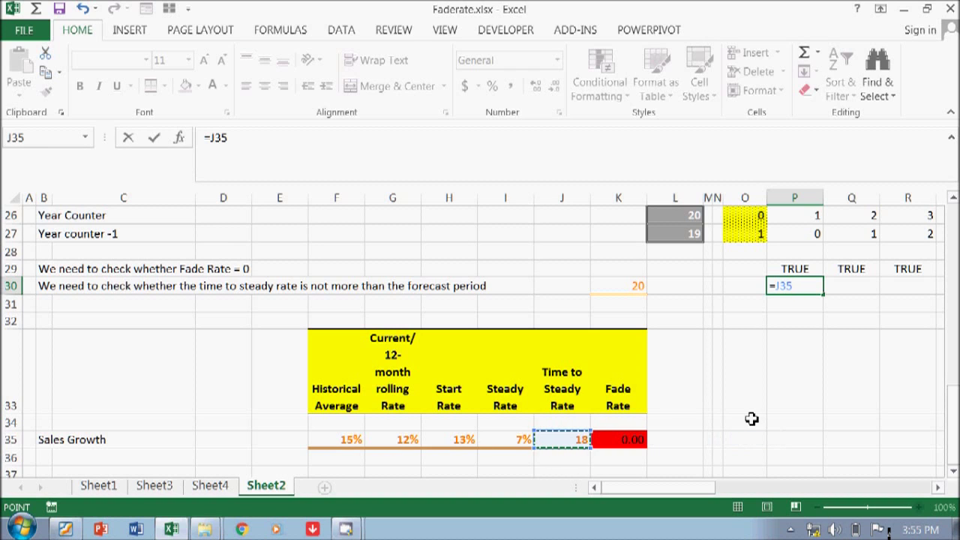
key("Escape")
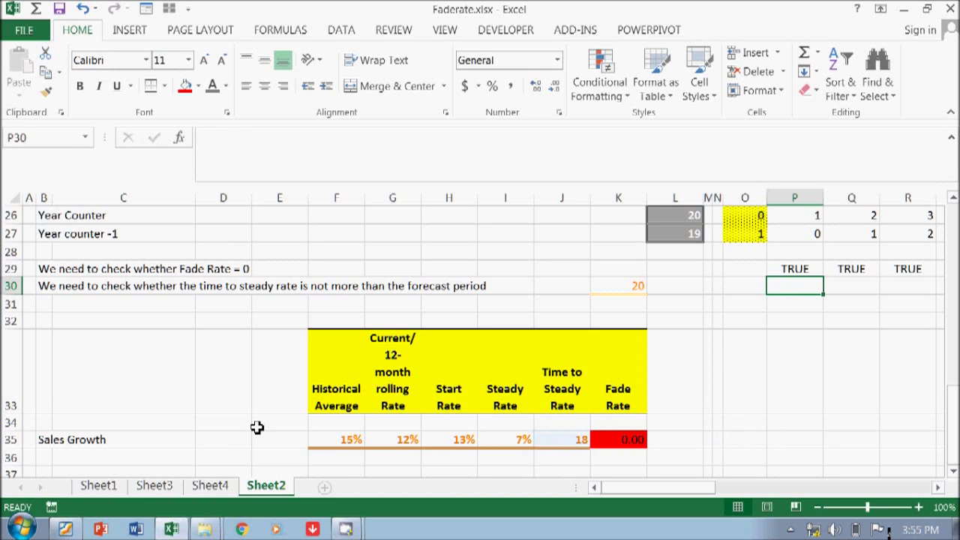
Bring the CamStudio recorder window up over the Excel workbook.
left_click(346, 530)
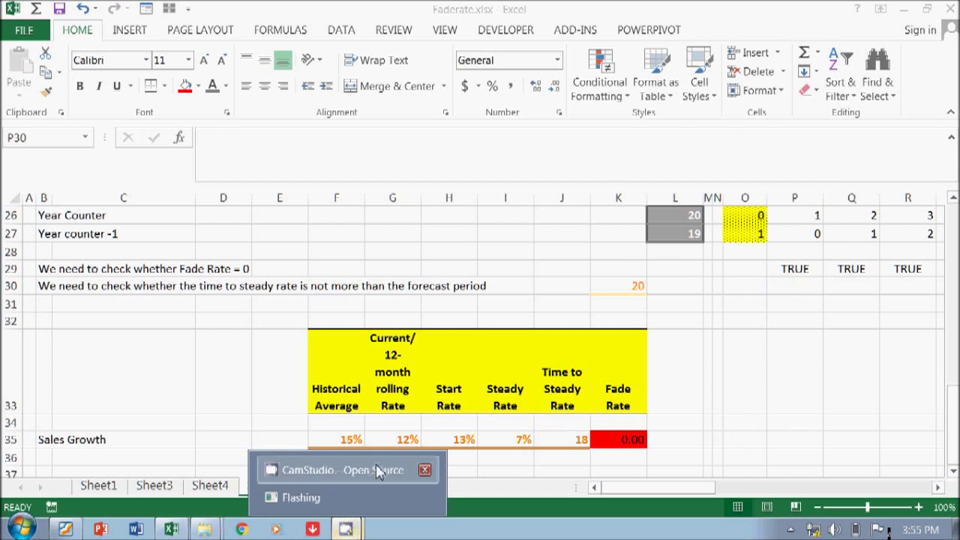
left_click(371, 472)
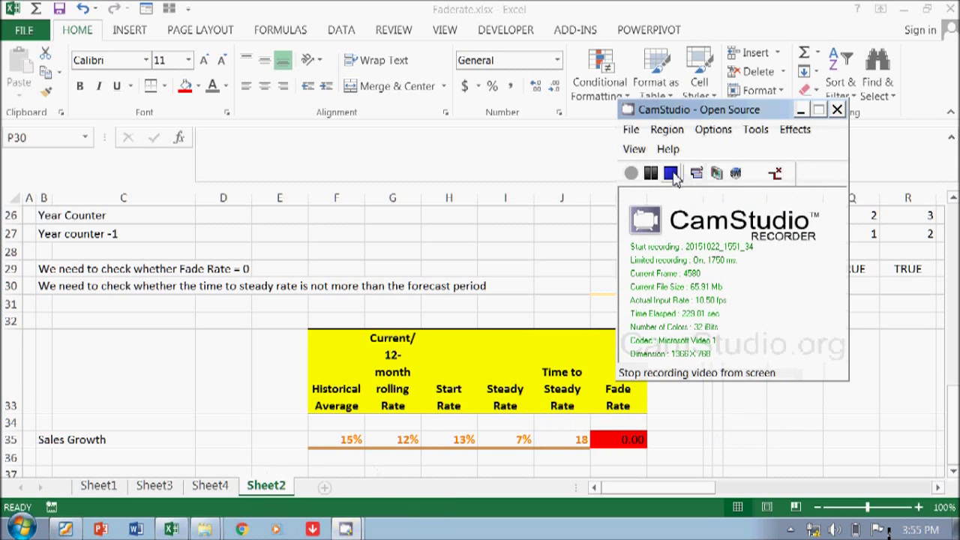